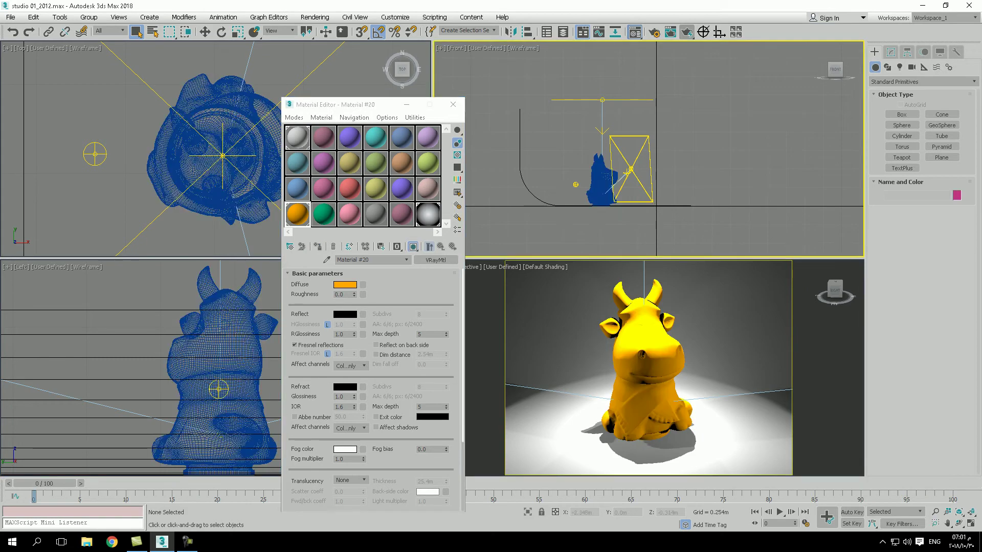
Step: Lighten the material's diffuse colour to RGB 255, 144, 70 and select the cow figurine
{"action": "left_click", "coordinate": [345, 285]}
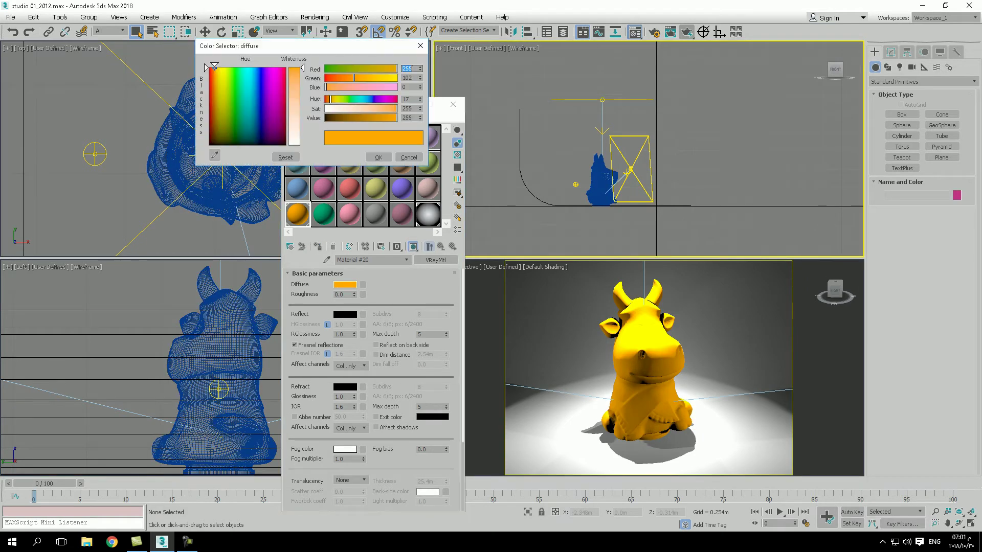
{"action": "left_click_drag", "start_coordinate": [302, 67], "coordinate": [302, 89]}
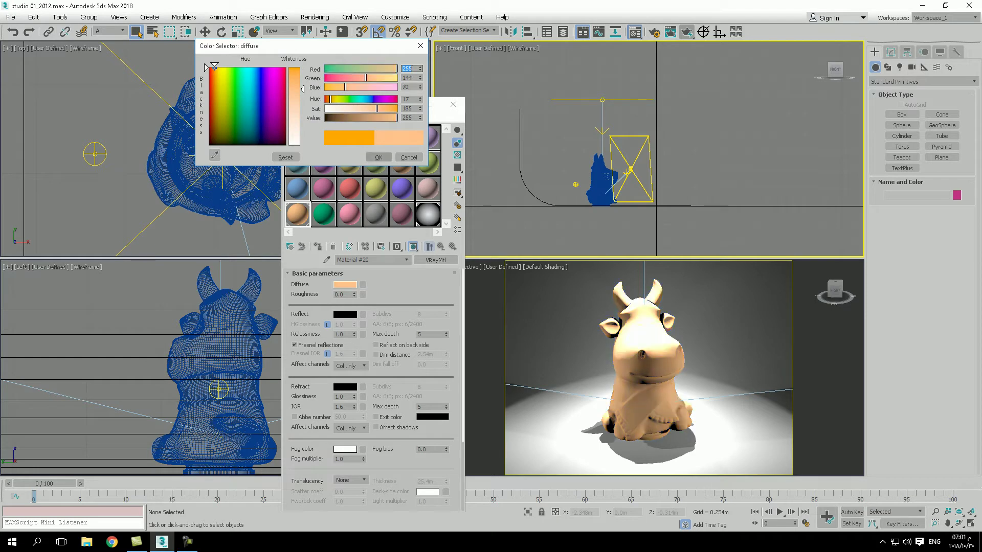
{"action": "left_click", "coordinate": [378, 157]}
{"action": "left_click", "coordinate": [641, 358]}
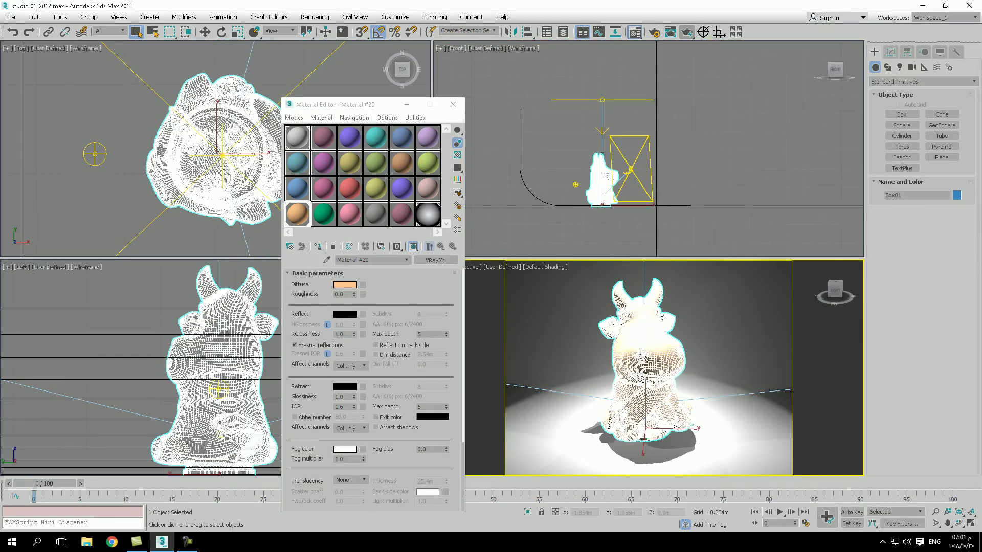
{"action": "left_click", "coordinate": [187, 542]}
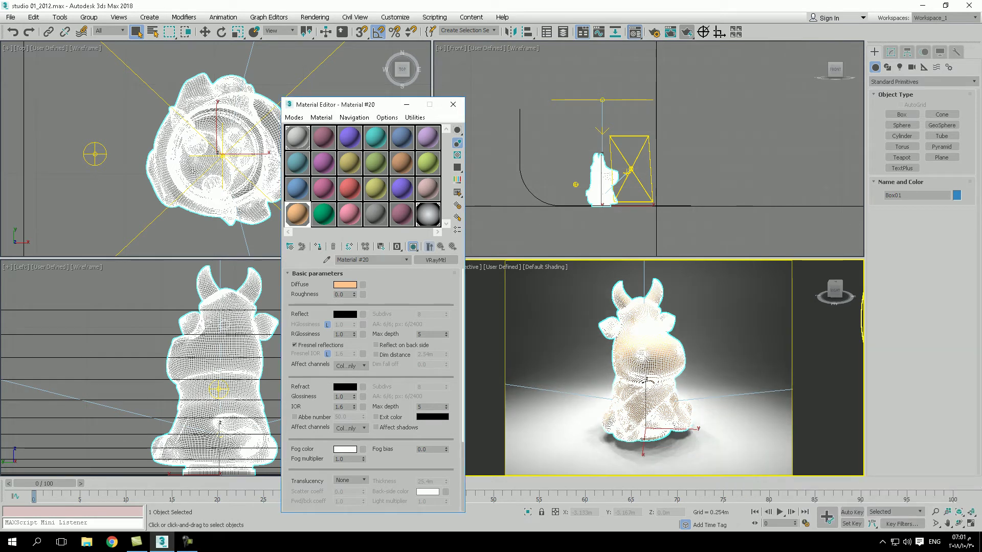
Step: Copy the diffuse colour of Material #20 to its reflection colour and darken the reflection to a browner orange
{"action": "left_click_drag", "start_coordinate": [345, 284], "coordinate": [345, 314]}
{"action": "left_click", "coordinate": [368, 311]}
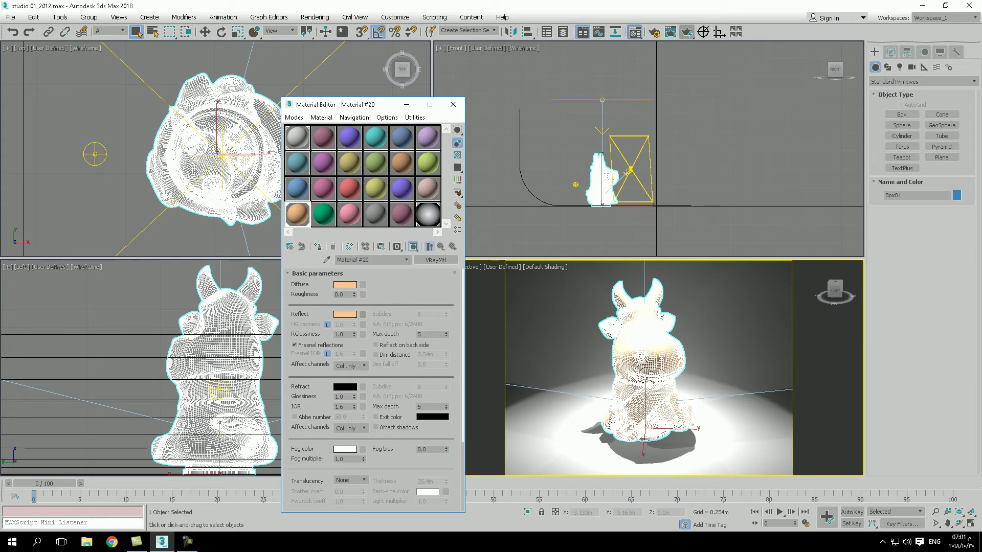
{"action": "left_click", "coordinate": [345, 313]}
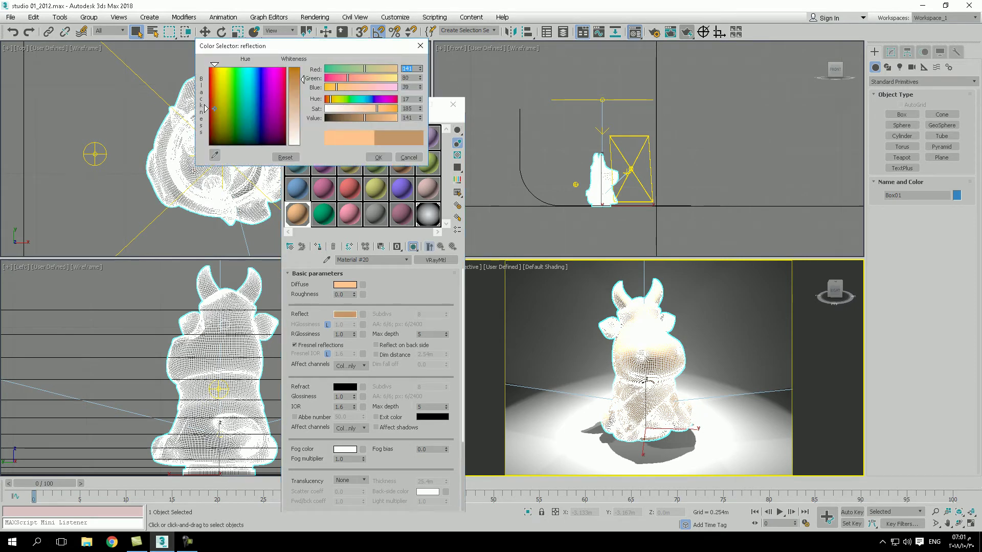
{"action": "left_click", "coordinate": [378, 157]}
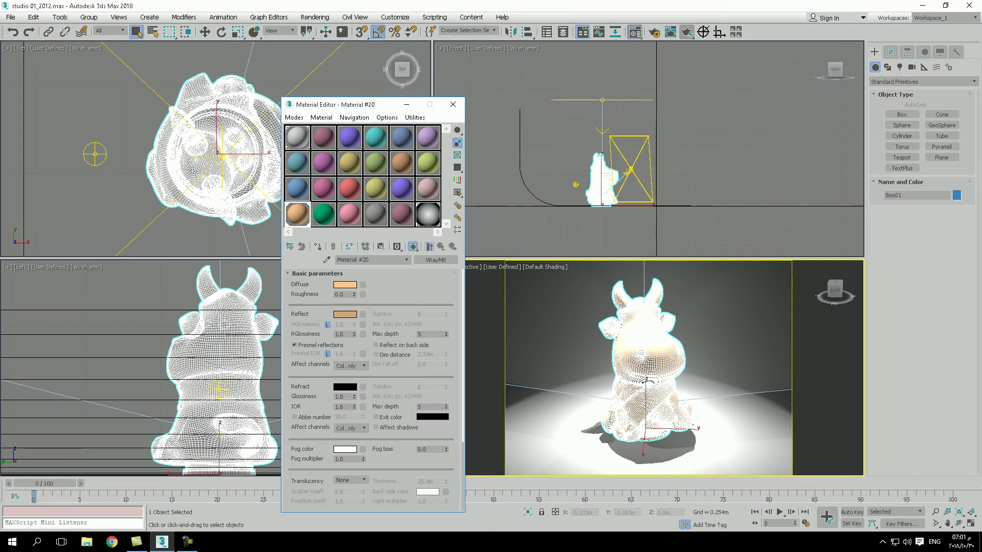
Step: Enlarge the material's sample preview, set its reflection glossiness to 0.9 and turn off Fresnel reflections
{"action": "double_click", "coordinate": [298, 214]}
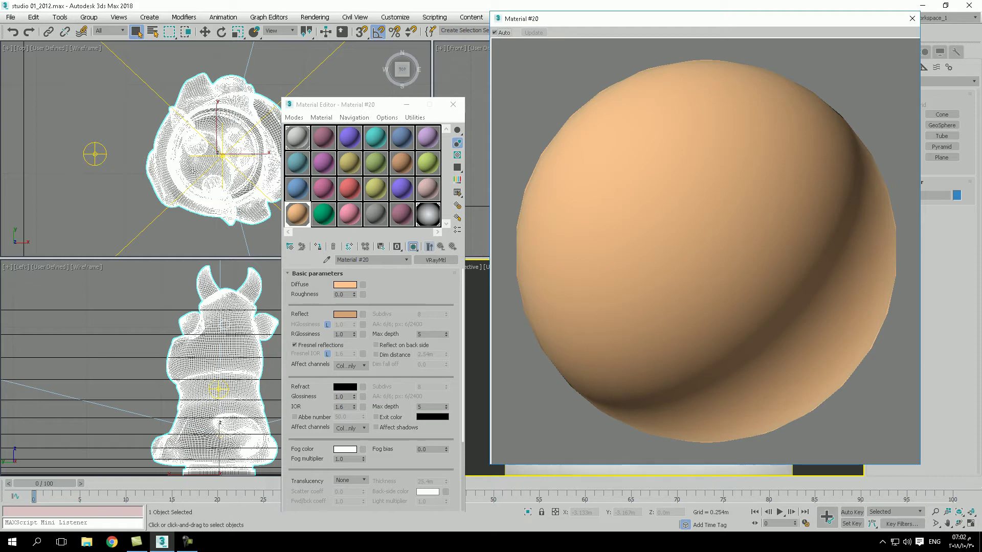
{"action": "double_click", "coordinate": [340, 334]}
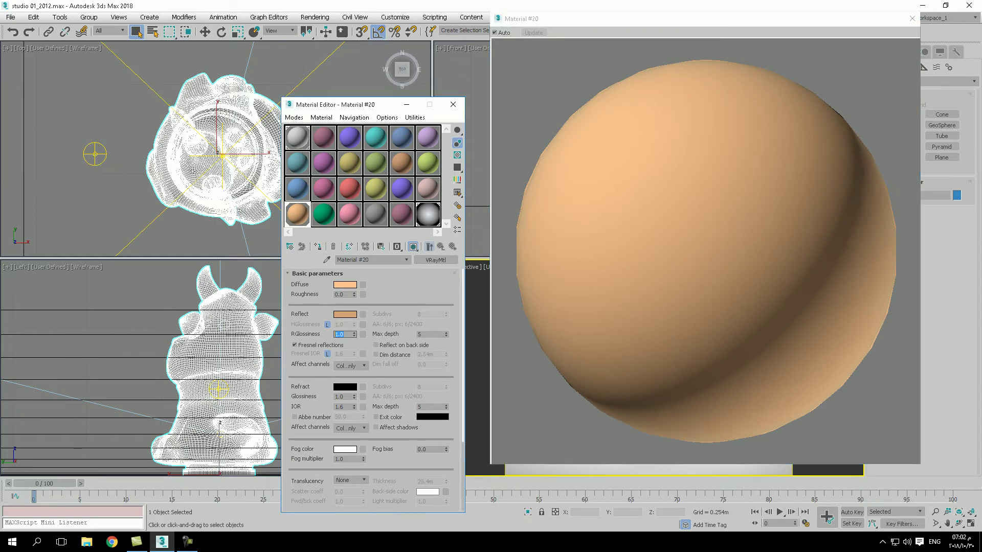
{"action": "type", "text": "0.9"}
{"action": "key", "text": "Return"}
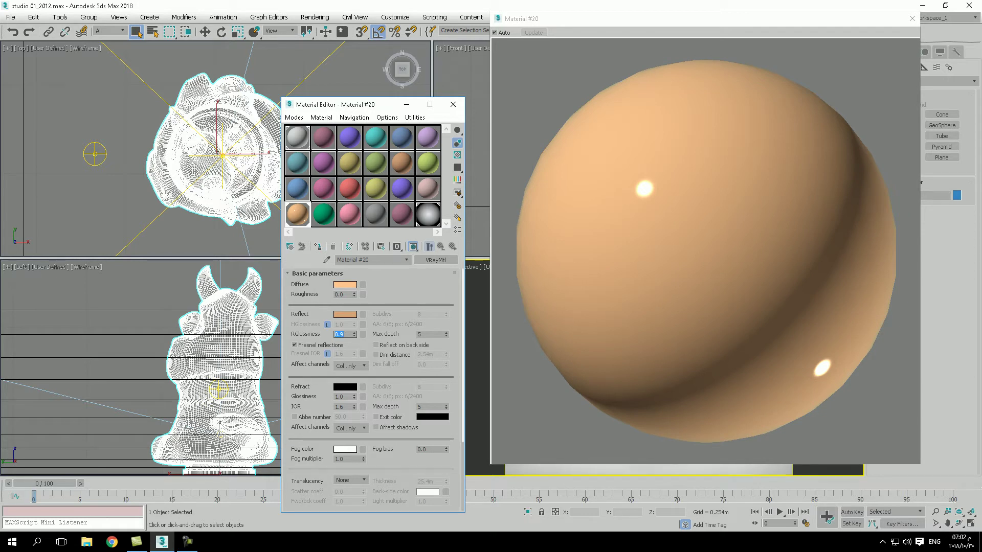
{"action": "left_click", "coordinate": [294, 345]}
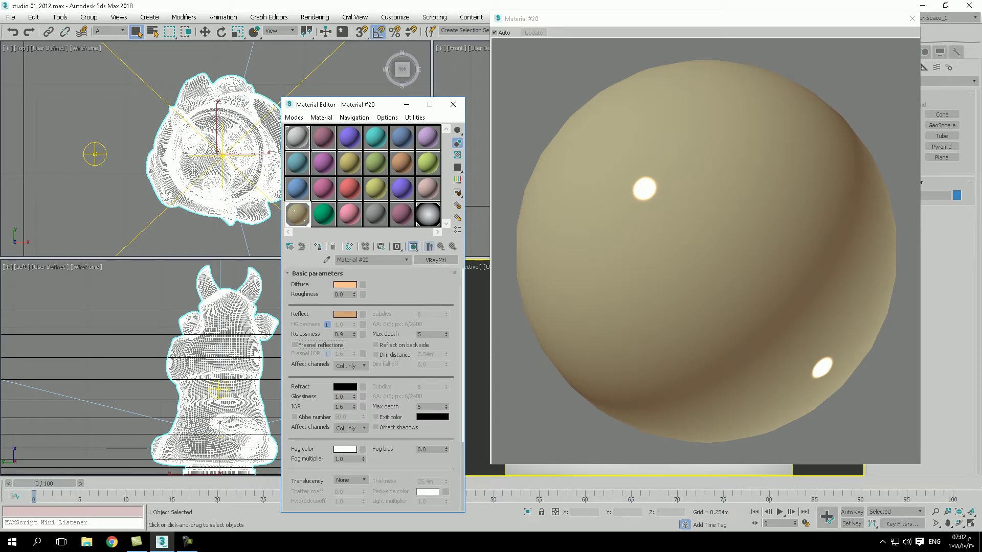
{"action": "left_click", "coordinate": [345, 284]}
{"action": "left_click_drag", "start_coordinate": [206, 67], "coordinate": [215, 100]}
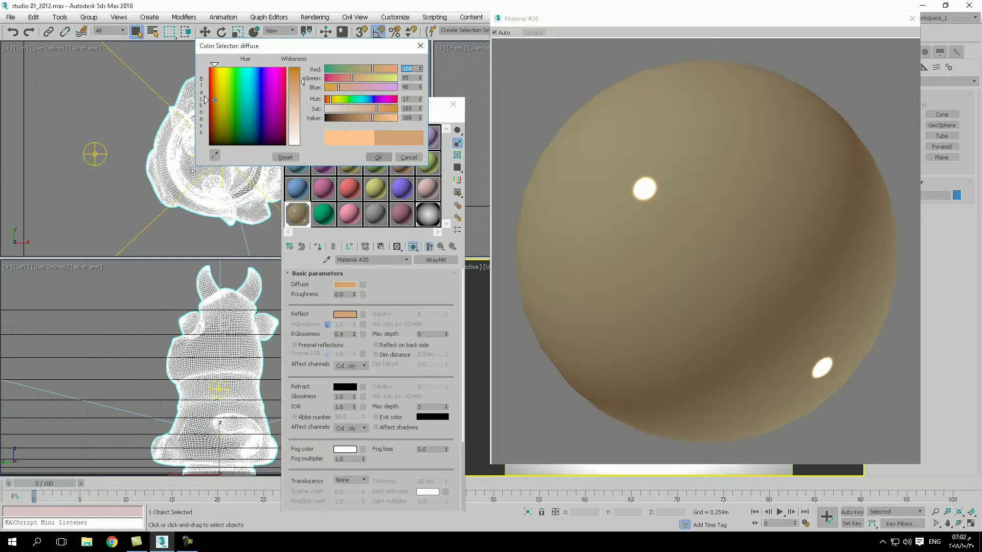
{"action": "left_click_drag", "start_coordinate": [215, 100], "coordinate": [217, 98]}
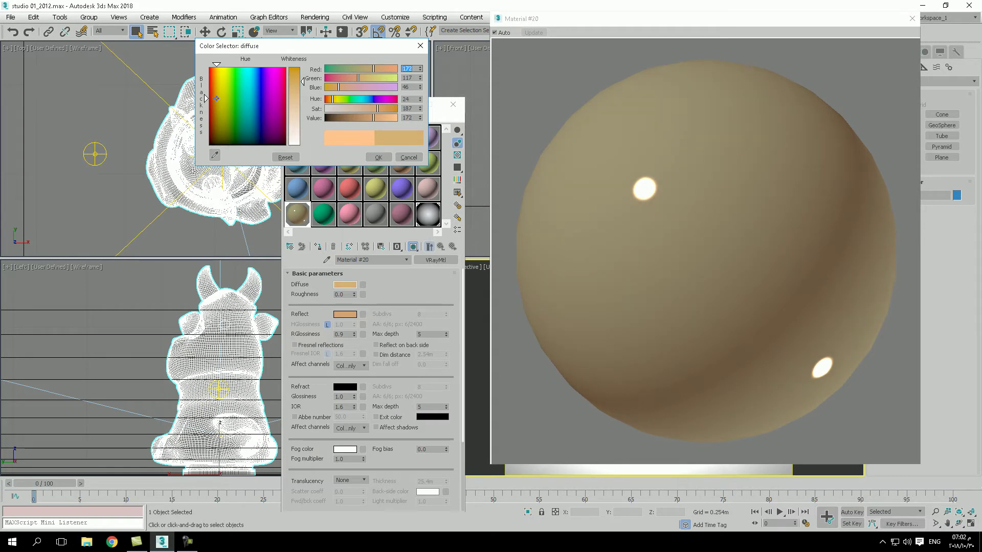
{"action": "left_click_drag", "start_coordinate": [217, 98], "coordinate": [219, 97]}
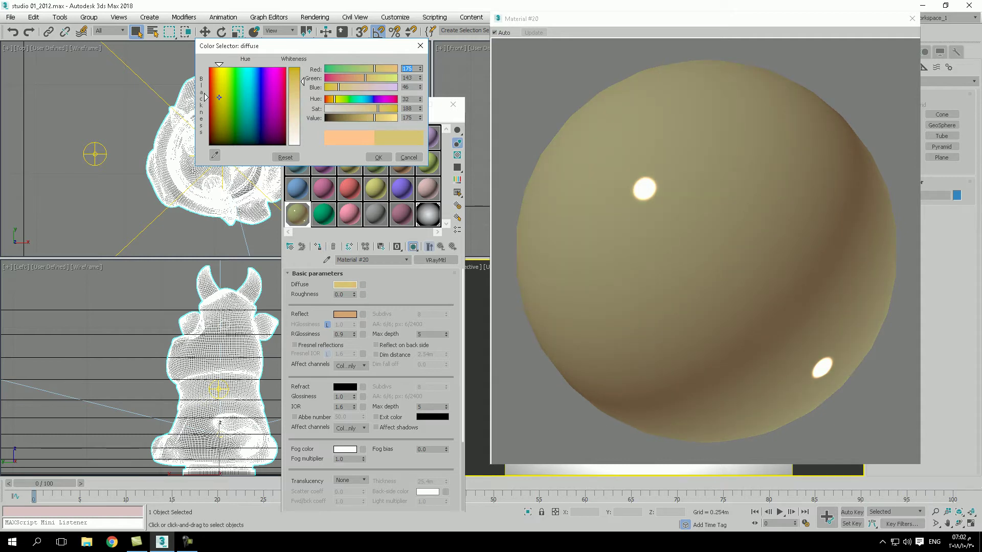
{"action": "left_click_drag", "start_coordinate": [219, 98], "coordinate": [226, 106]}
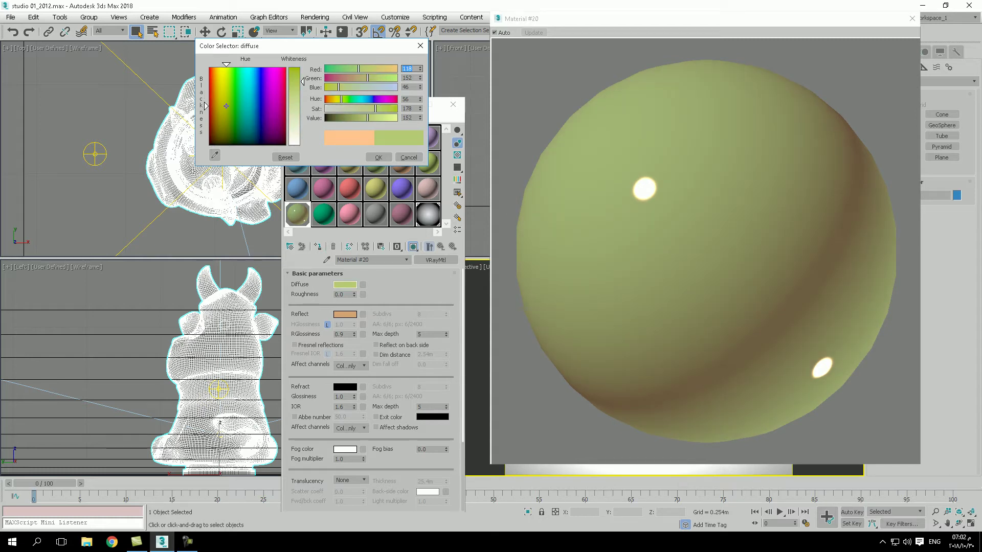
{"action": "left_click_drag", "start_coordinate": [226, 106], "coordinate": [221, 74]}
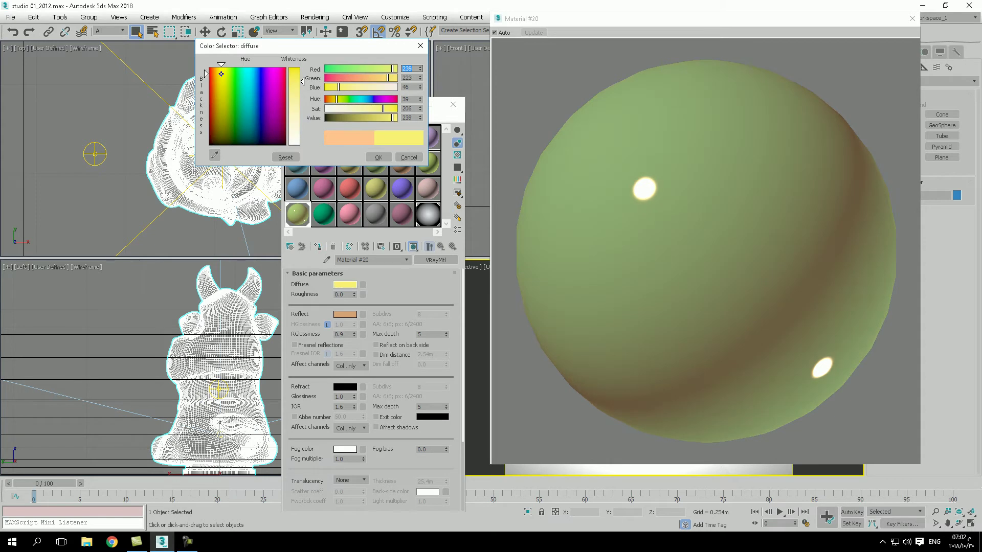
{"action": "left_click_drag", "start_coordinate": [221, 74], "coordinate": [220, 98]}
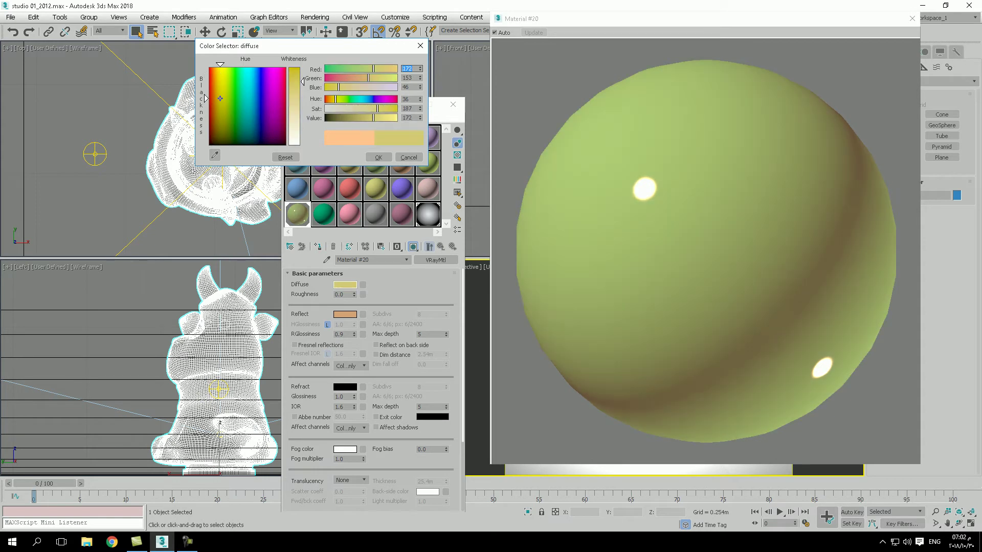
{"action": "key", "text": "Escape"}
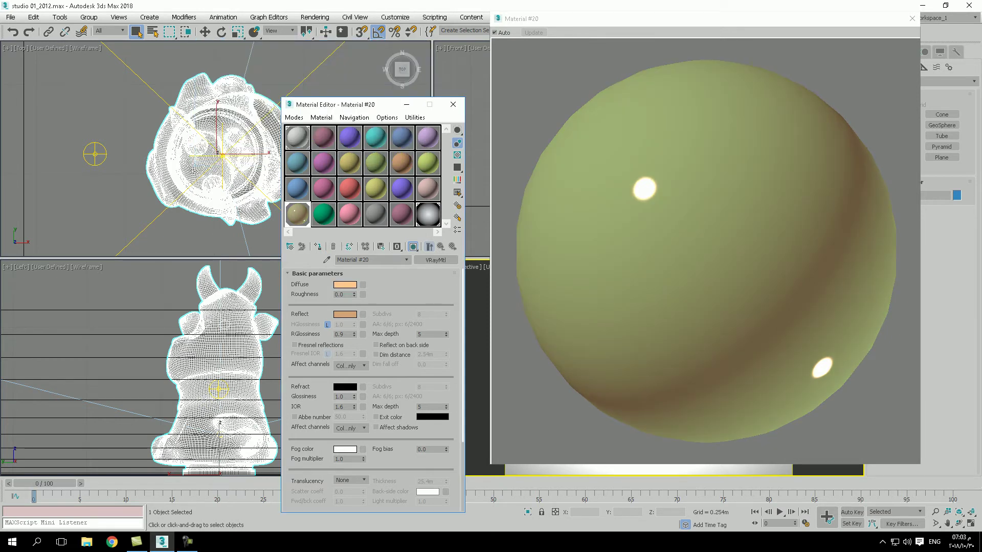
Step: Darken the material's diffuse colour to RGB 159, 90, 44
{"action": "left_click", "coordinate": [345, 285]}
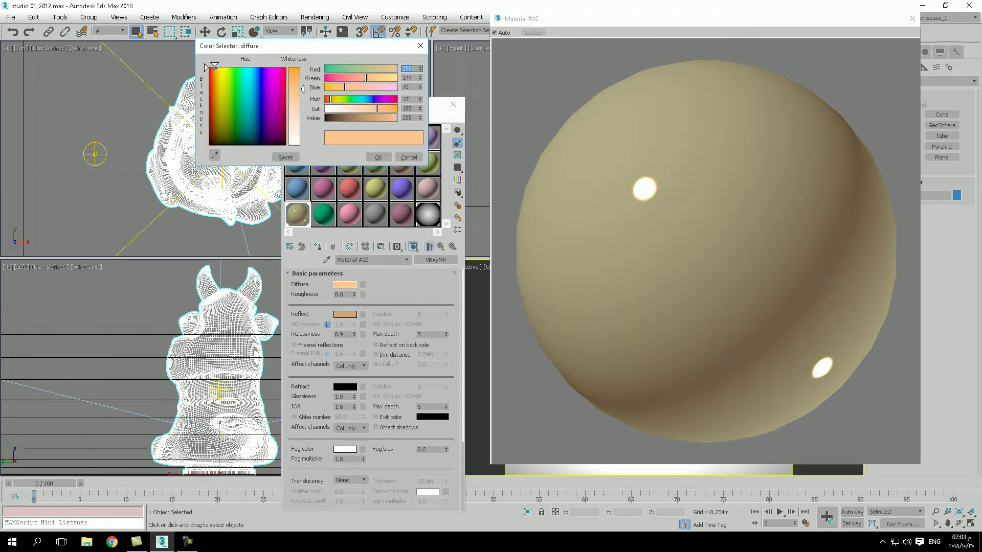
{"action": "left_click_drag", "start_coordinate": [214, 66], "coordinate": [214, 102]}
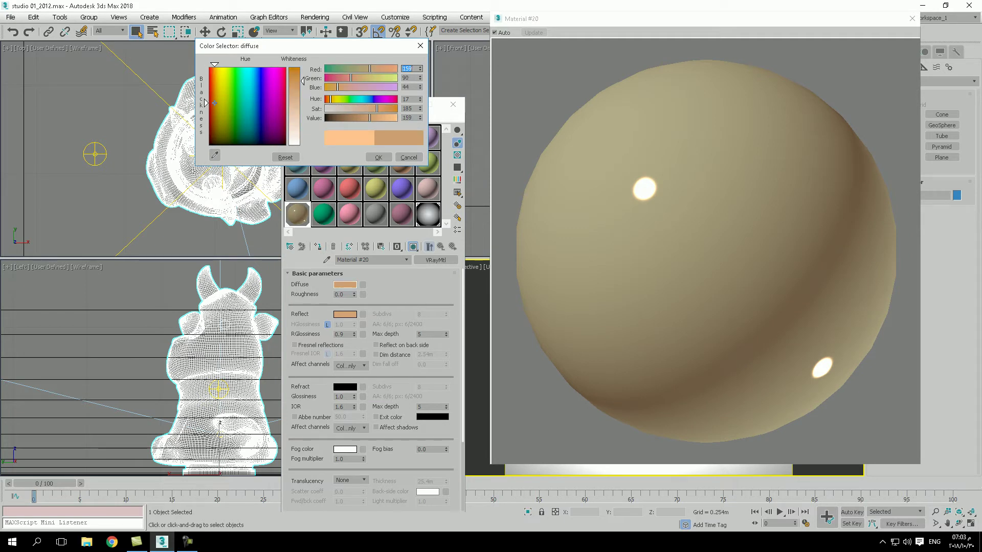
{"action": "left_click", "coordinate": [379, 157]}
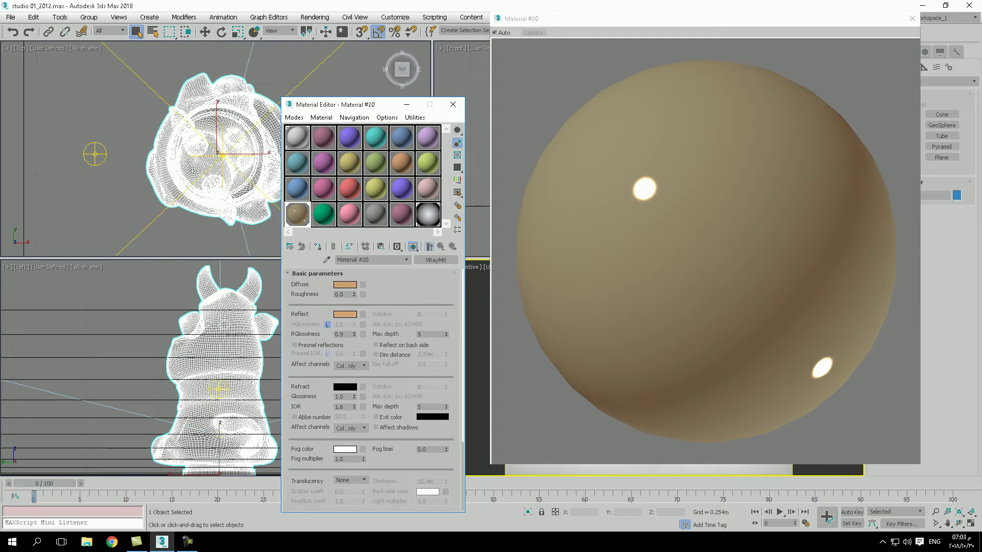
Step: Lighten the material's reflection colour to RGB 195, 143, 109 by raising its whiteness
{"action": "left_click", "coordinate": [345, 313]}
{"action": "left_click_drag", "start_coordinate": [294, 80], "coordinate": [294, 116]}
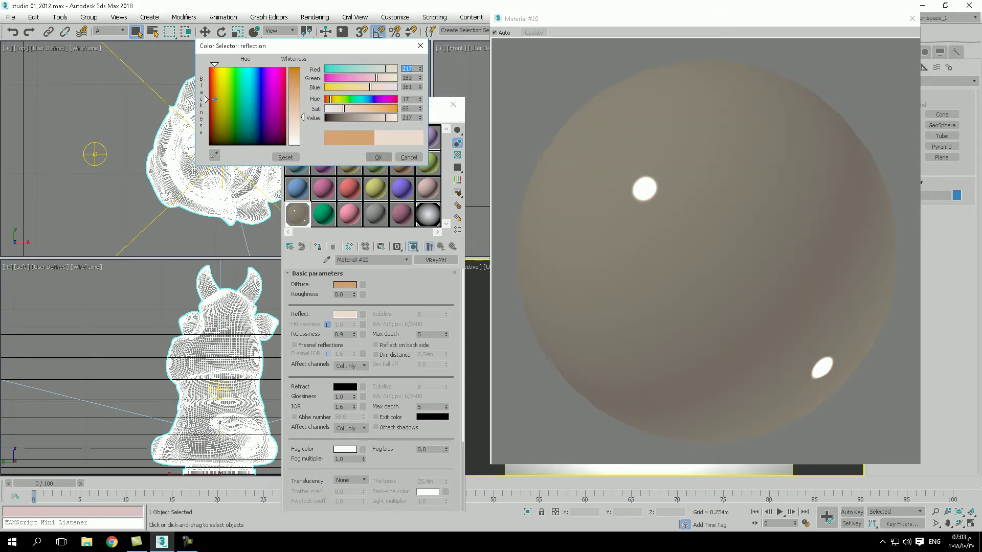
{"action": "left_click_drag", "start_coordinate": [295, 117], "coordinate": [295, 100]}
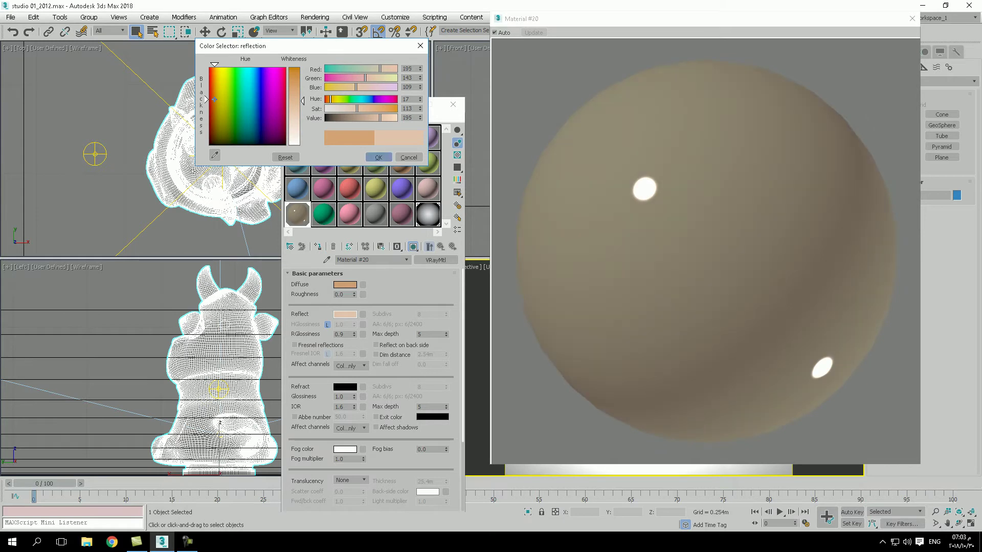
{"action": "left_click", "coordinate": [379, 157]}
Step: Set the material's BRDF type to Ward and close the enlarged sample preview
{"action": "scroll", "coordinate": [374, 389], "scroll_direction": "down", "scroll_amount": 4}
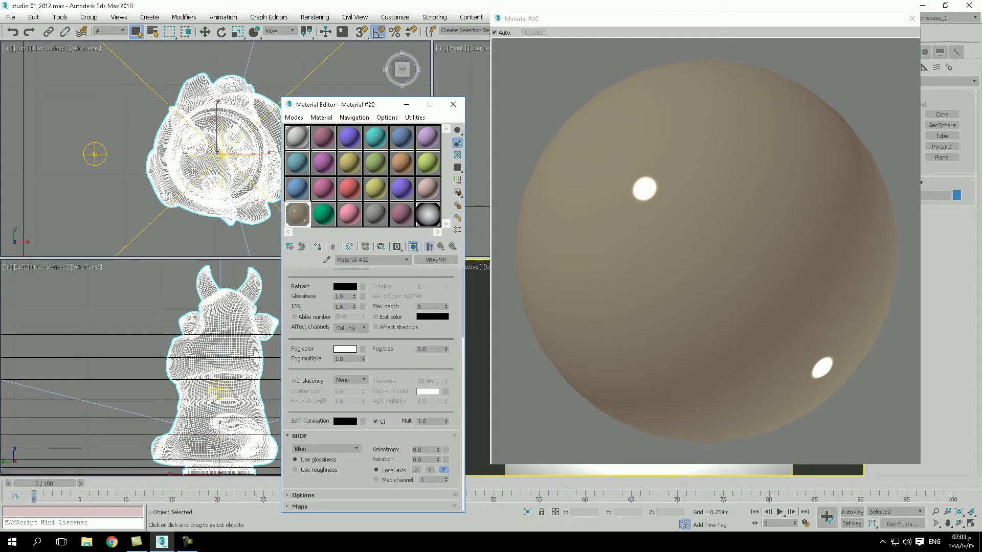
{"action": "left_click", "coordinate": [326, 449]}
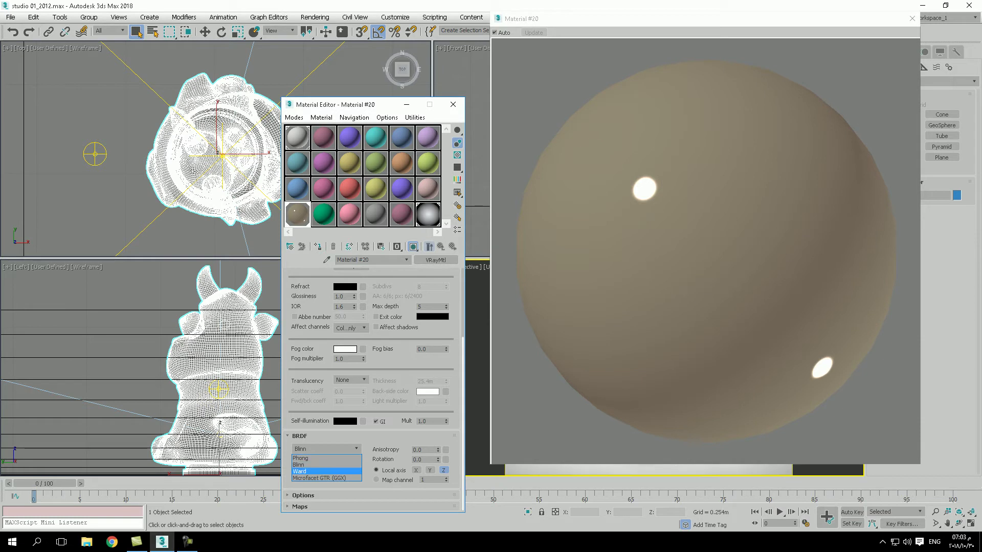
{"action": "left_click", "coordinate": [306, 471]}
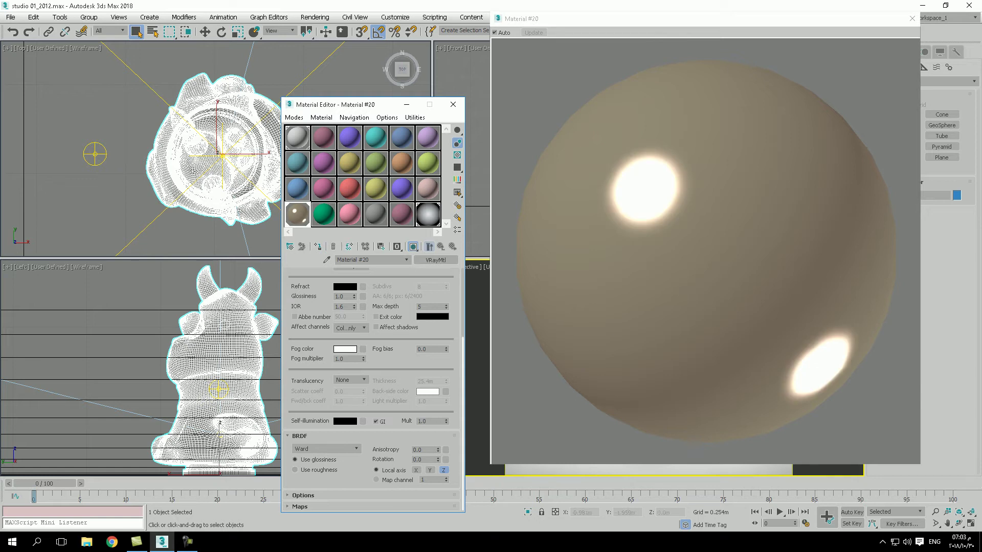
{"action": "left_click", "coordinate": [912, 18]}
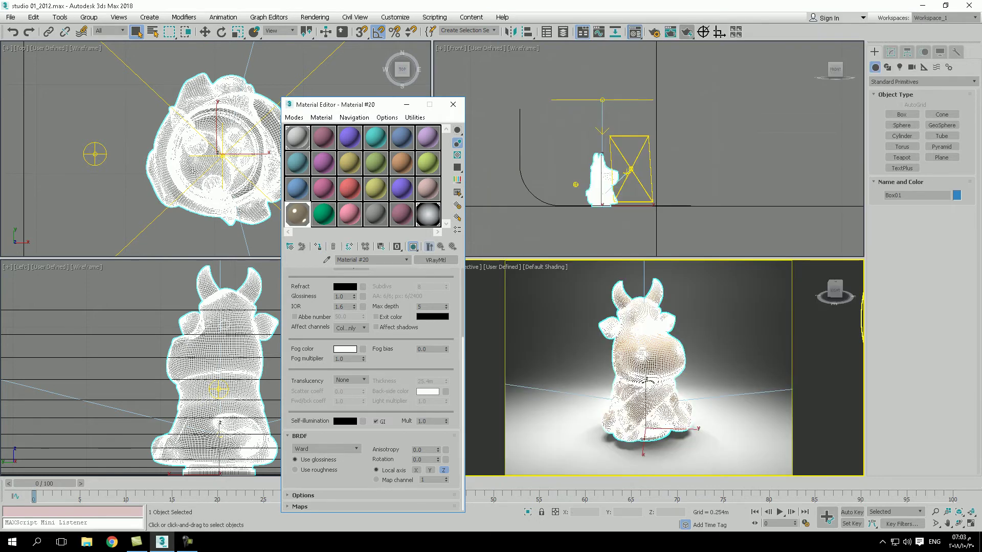
Step: Render the perspective view of the cow with V-Ray to check the metallic material
{"action": "left_click", "coordinate": [686, 31]}
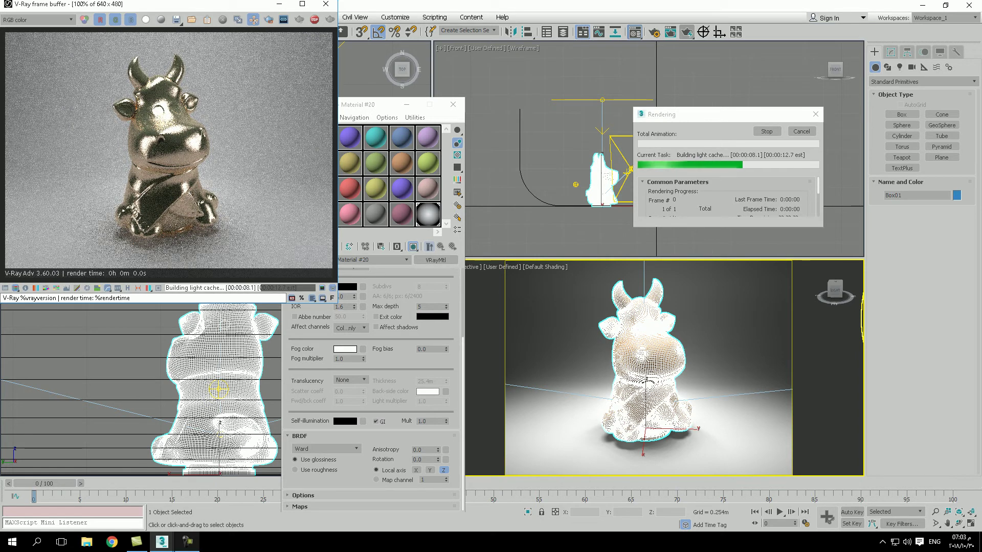
{"action": "mouse_move", "coordinate": [187, 542]}
{"action": "mouse_move", "coordinate": [187, 512]}
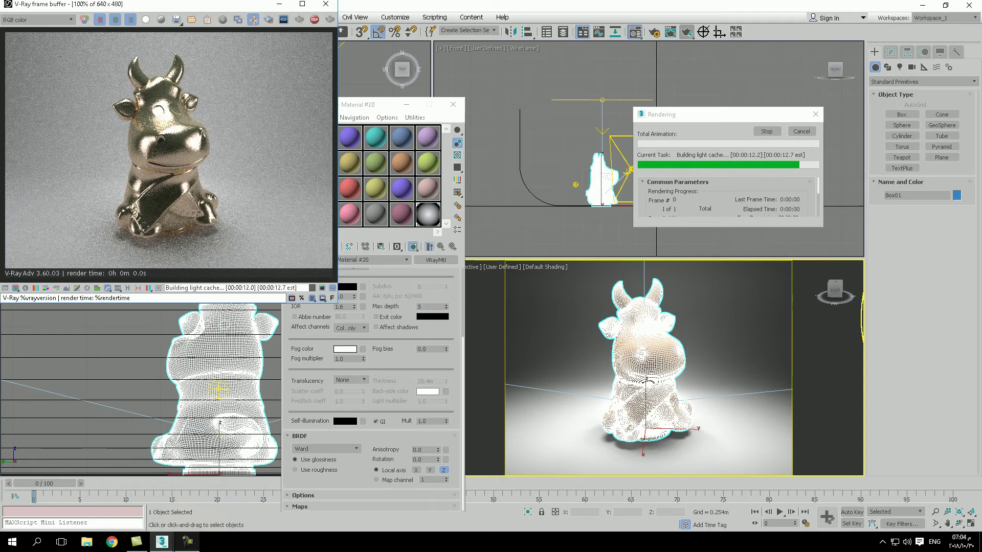
{"action": "left_click", "coordinate": [188, 541]}
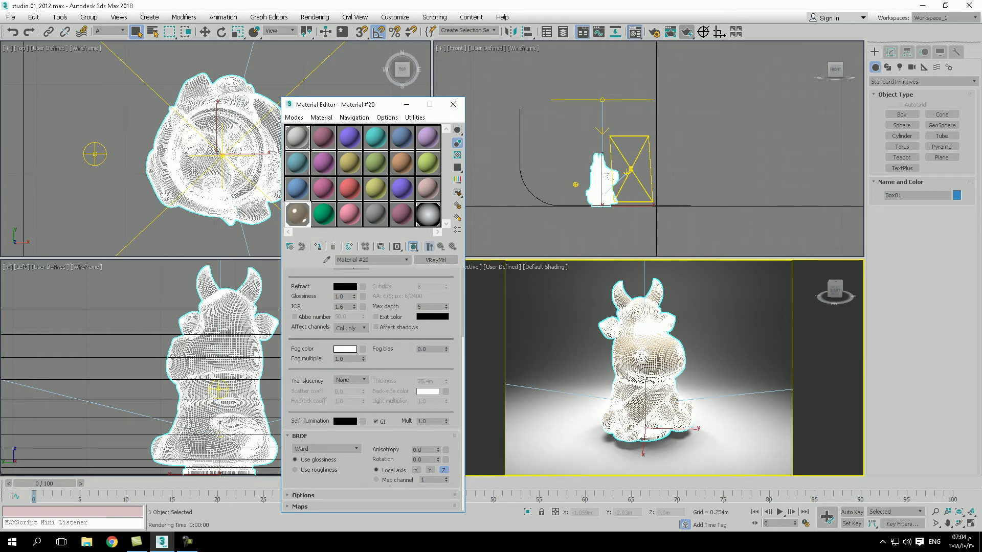
Step: Set the material's reflection glossiness to 0.6, check the enlarged sample preview and render the perspective view again
{"action": "scroll", "coordinate": [370, 389], "scroll_direction": "up", "scroll_amount": 4}
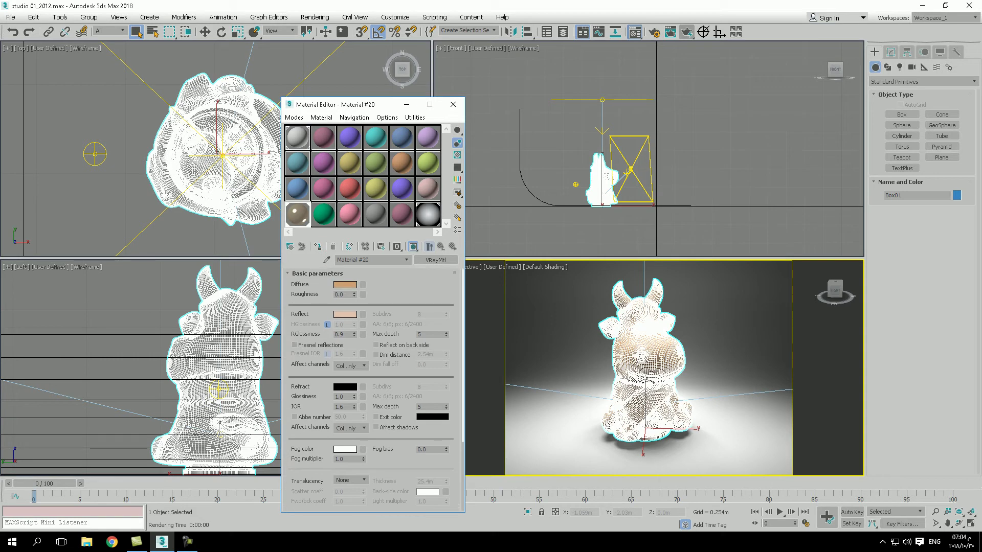
{"action": "left_click", "coordinate": [341, 334]}
{"action": "type", "text": "6"}
{"action": "key", "text": "Return"}
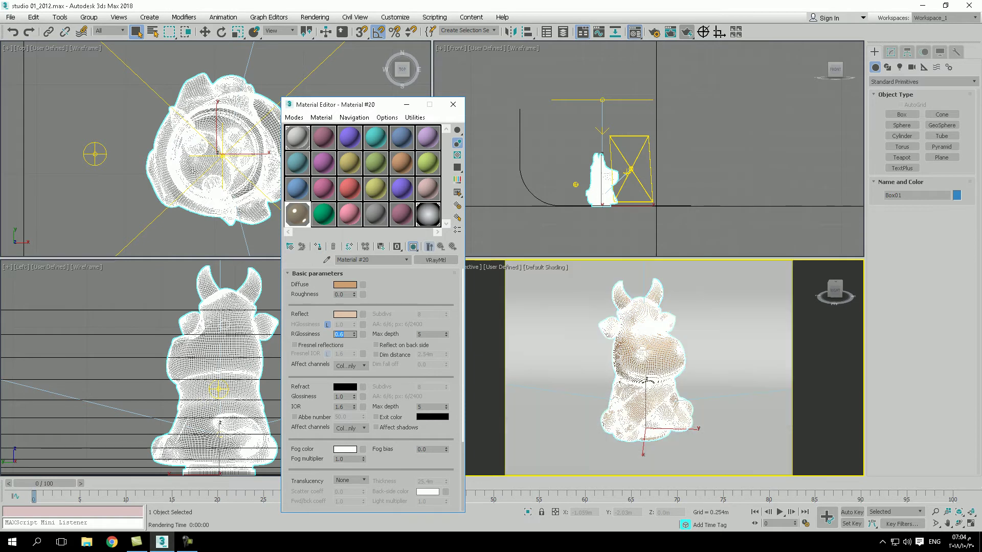
{"action": "double_click", "coordinate": [297, 214]}
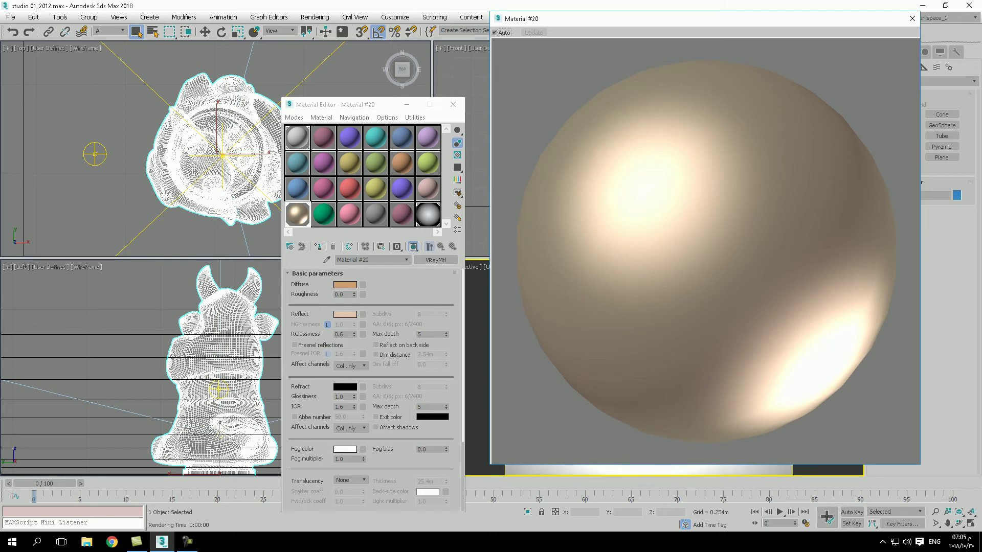
{"action": "left_click", "coordinate": [911, 18]}
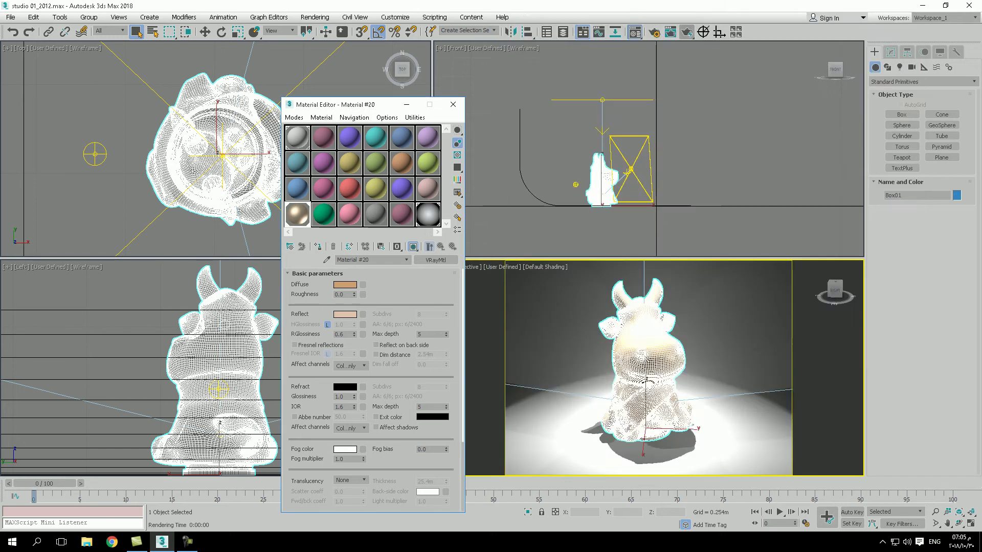
{"action": "left_click", "coordinate": [686, 31]}
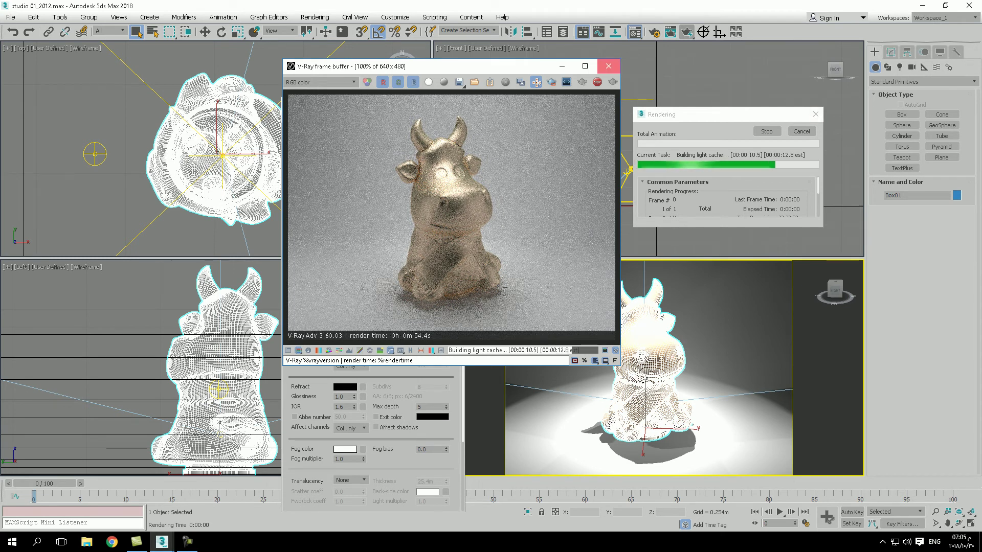
Step: Close the finished render, select the unused green VRayMtl sample and set its diffuse colour to neutral grey, RGB 64, 64, 64
{"action": "left_click", "coordinate": [608, 66]}
{"action": "left_click", "coordinate": [324, 213]}
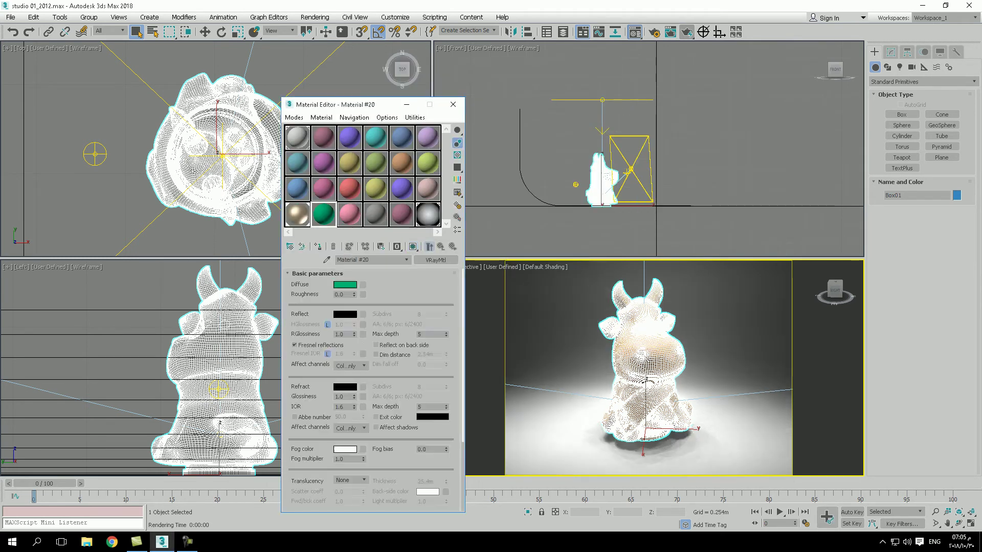
{"action": "left_click", "coordinate": [344, 284]}
{"action": "left_click_drag", "start_coordinate": [240, 111], "coordinate": [229, 144]}
{"action": "left_click_drag", "start_coordinate": [302, 68], "coordinate": [302, 87]}
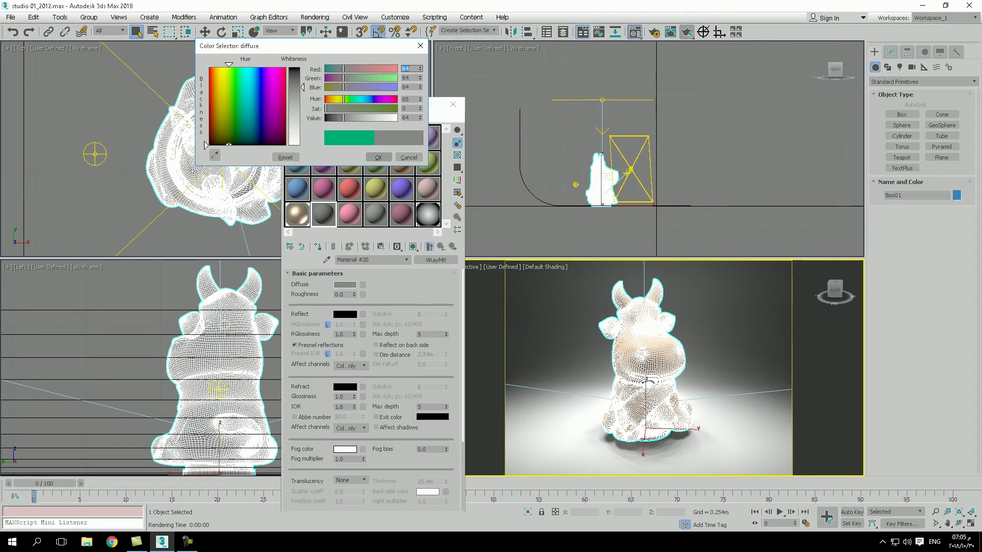
{"action": "key", "text": "Return"}
Step: Set the grey material's reflection colour to near white by raising its whiteness
{"action": "left_click_drag", "start_coordinate": [344, 284], "coordinate": [344, 314]}
{"action": "left_click", "coordinate": [369, 312]}
{"action": "left_click", "coordinate": [345, 314]}
{"action": "left_click_drag", "start_coordinate": [302, 87], "coordinate": [303, 133]}
{"action": "key", "text": "Return"}
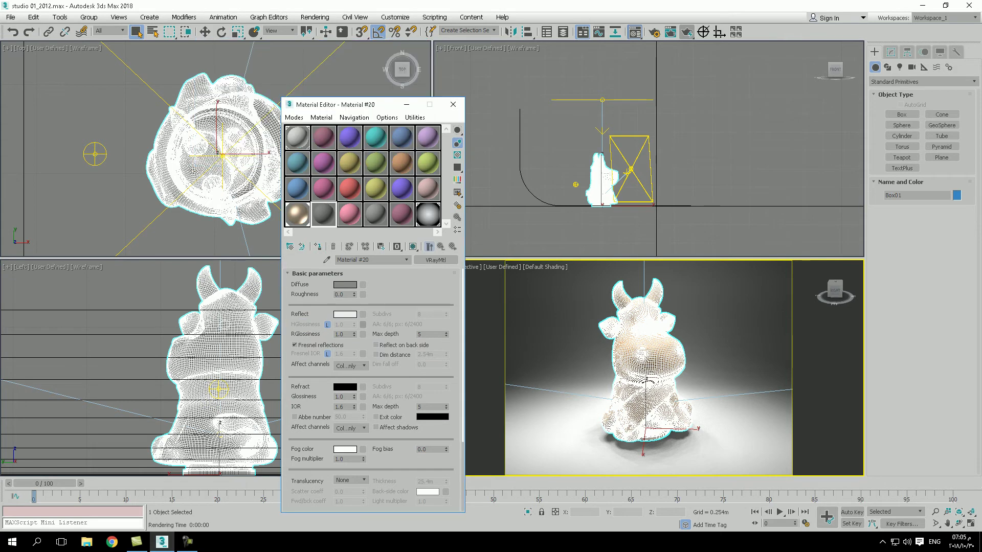
Step: Set the material's reflection glossiness to 0.9 and disable Fresnel reflections
{"action": "double_click", "coordinate": [341, 334]}
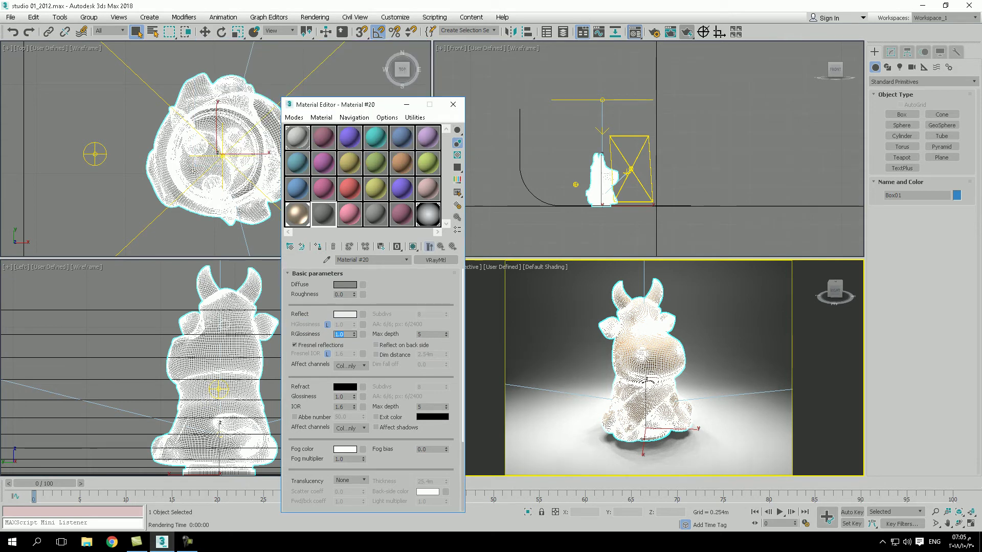
{"action": "type", "text": ".9"}
{"action": "key", "text": "Return"}
{"action": "left_click", "coordinate": [295, 345]}
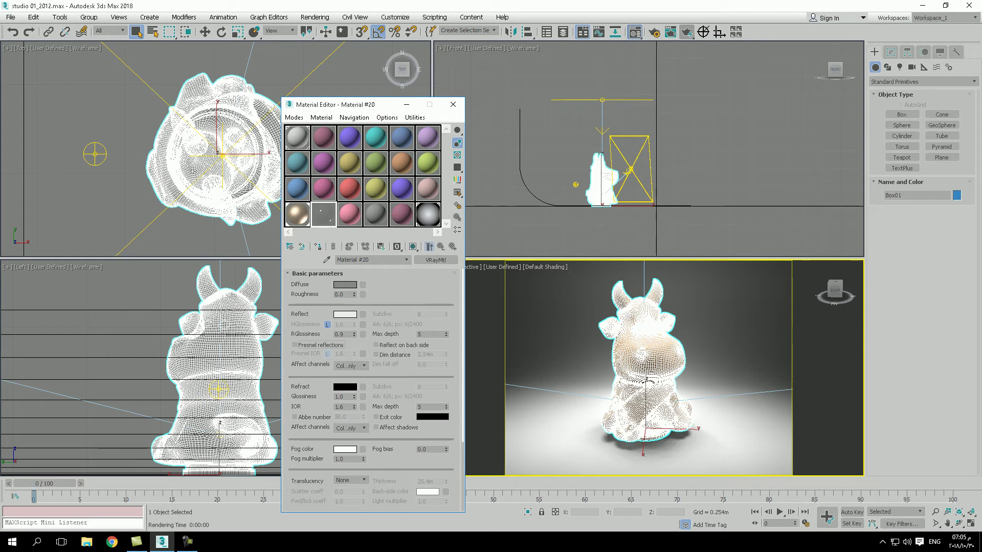
Step: Show the checkered background behind the material sample and set the BRDF type to Ward
{"action": "left_click", "coordinate": [458, 155]}
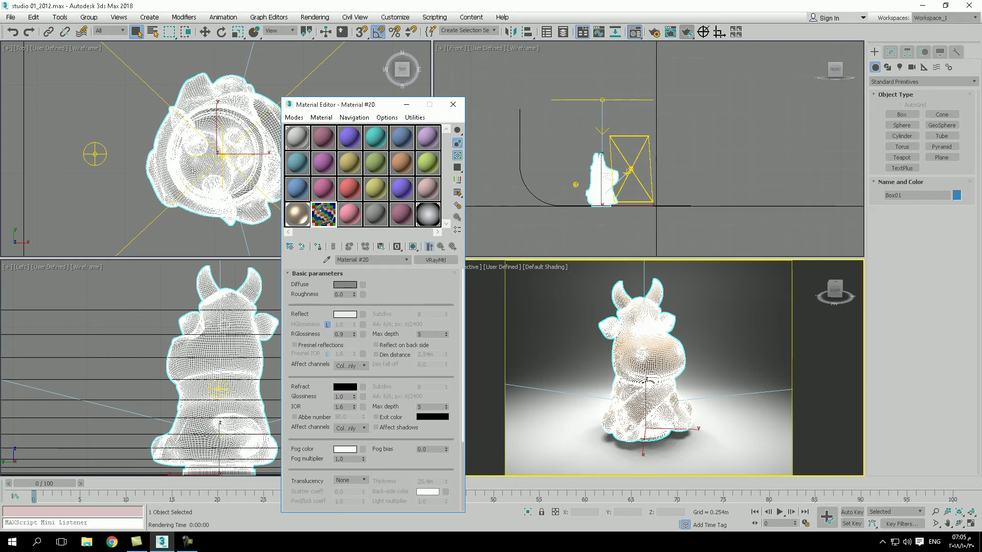
{"action": "scroll", "coordinate": [373, 389], "scroll_direction": "down", "scroll_amount": 4}
{"action": "left_click", "coordinate": [326, 449]}
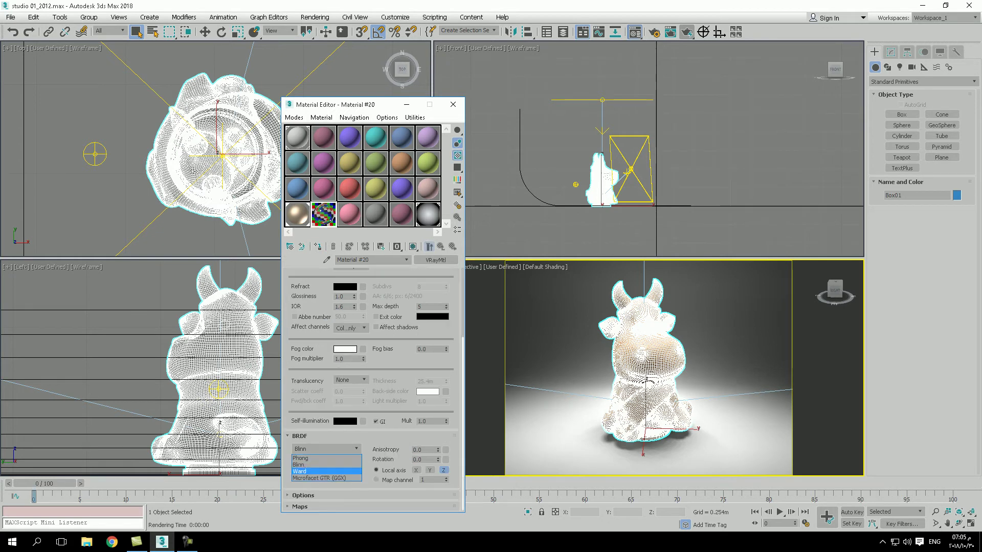
{"action": "left_click", "coordinate": [307, 471]}
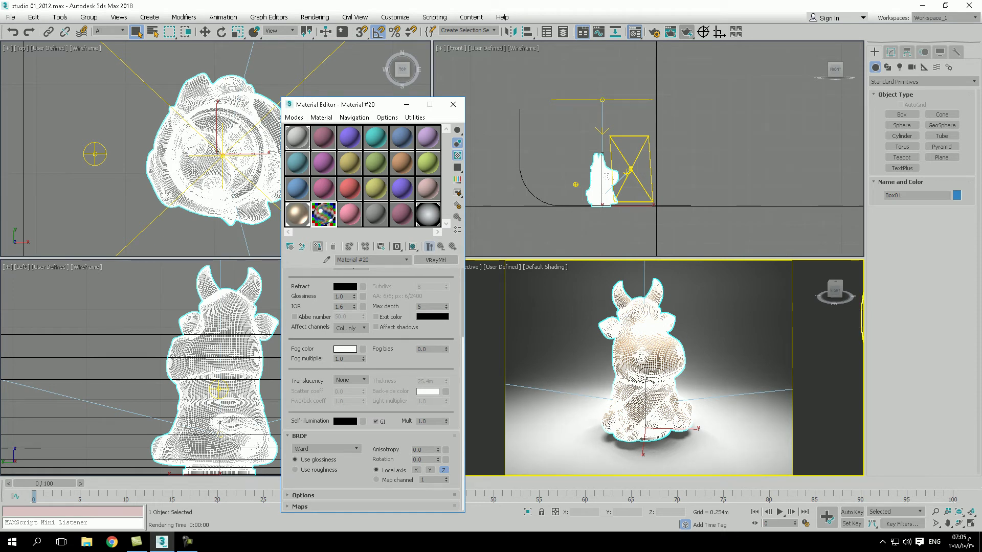
Step: Assign the material to the cow, renaming it Material #2055, and show it shaded in the viewport
{"action": "left_click", "coordinate": [317, 247]}
{"action": "left_click", "coordinate": [429, 264]}
{"action": "left_click", "coordinate": [480, 287]}
{"action": "type", "text": "55"}
{"action": "key", "text": "Return"}
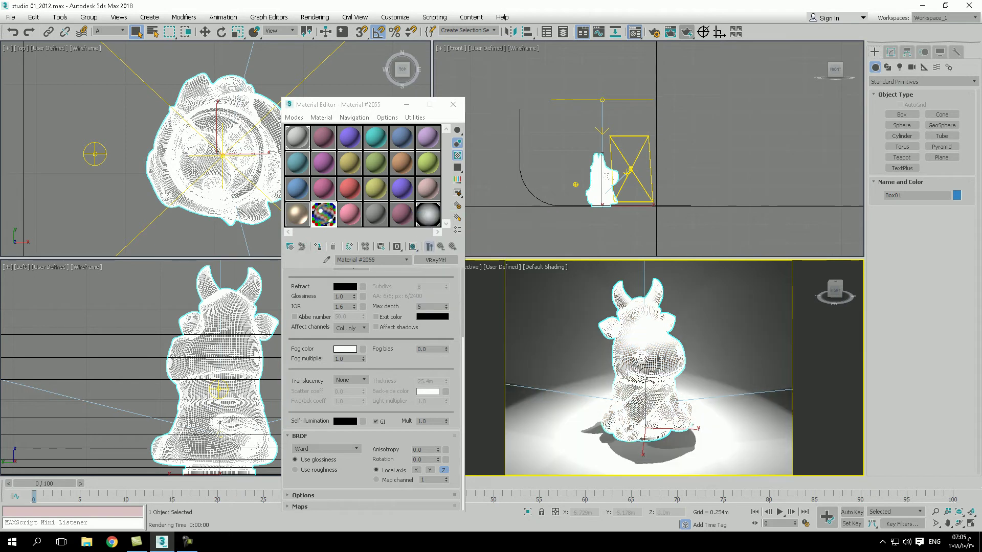
{"action": "left_click", "coordinate": [412, 247]}
Step: Render the perspective view with V-Ray to check the chrome-like cow, stop the render and close the material editor
{"action": "left_click", "coordinate": [686, 31]}
{"action": "key", "text": "shift+q"}
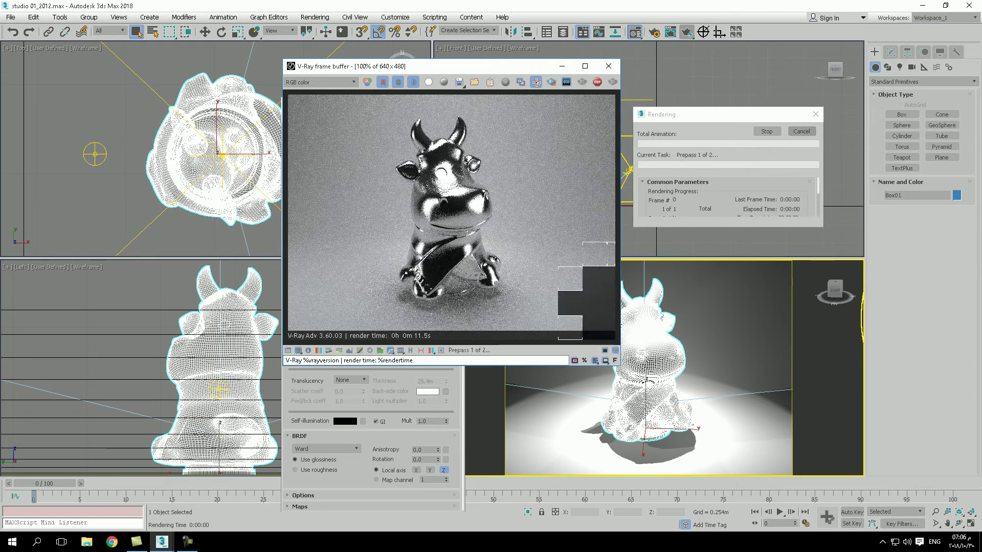
{"action": "key", "text": "Escape"}
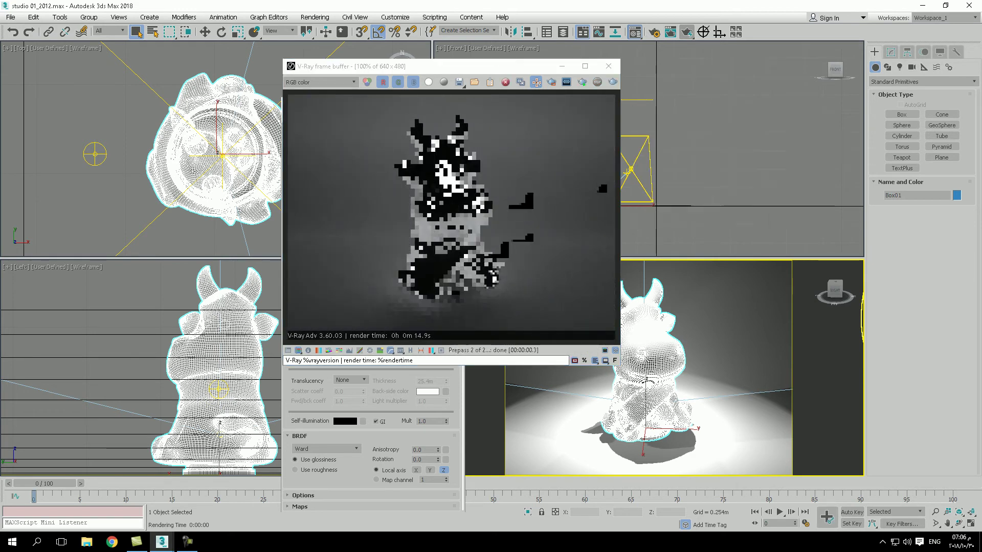
{"action": "left_click", "coordinate": [608, 66]}
{"action": "left_click", "coordinate": [453, 105]}
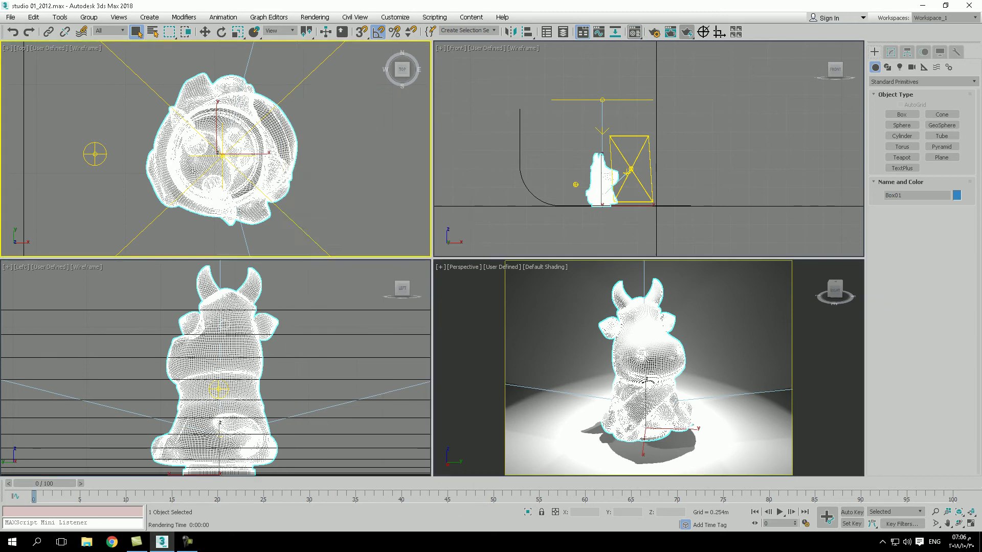
Step: Widen the curved studio backdrop by moving the vertices of both its ends outward along Y in the Top view
{"action": "scroll", "coordinate": [351, 161], "scroll_direction": "down", "scroll_amount": 8}
{"action": "middle_click_drag", "start_coordinate": [348, 157], "coordinate": [260, 148]}
{"action": "left_click", "coordinate": [229, 178]}
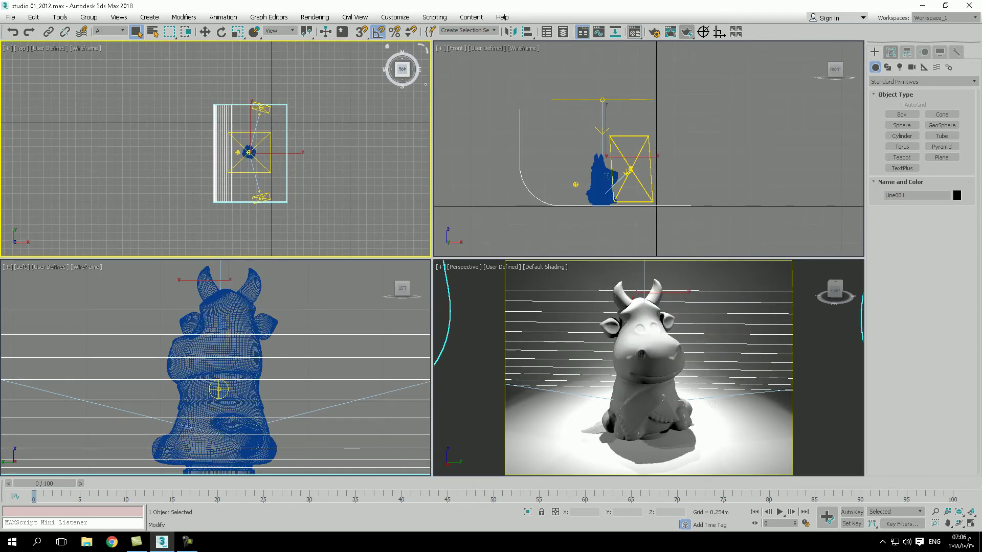
{"action": "left_click", "coordinate": [890, 51]}
{"action": "left_click", "coordinate": [874, 95]}
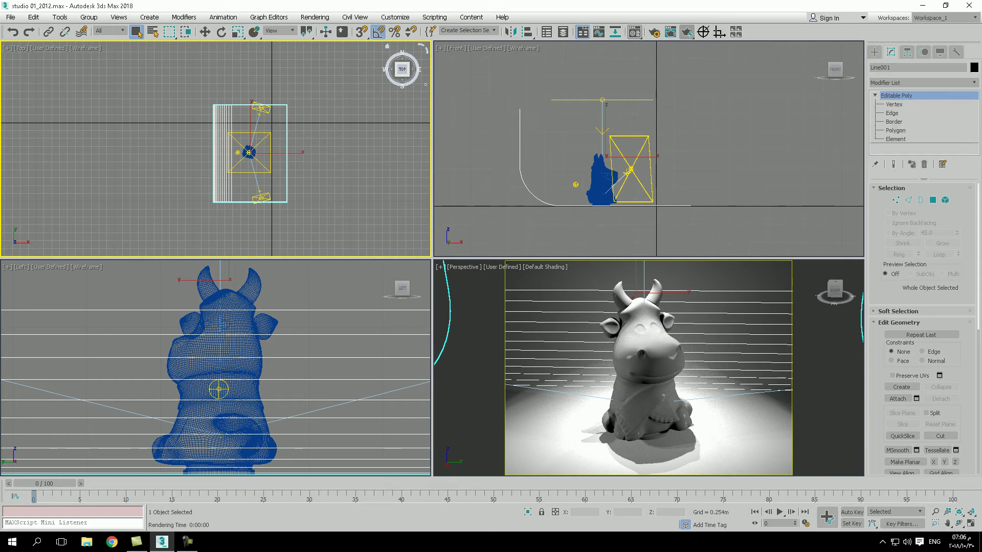
{"action": "left_click", "coordinate": [893, 104]}
{"action": "left_click_drag", "start_coordinate": [330, 232], "coordinate": [137, 185]}
{"action": "left_click", "coordinate": [205, 32]}
{"action": "left_click_drag", "start_coordinate": [224, 181], "coordinate": [224, 210]}
{"action": "left_click_drag", "start_coordinate": [307, 112], "coordinate": [225, 43]}
{"action": "left_click", "coordinate": [874, 52]}
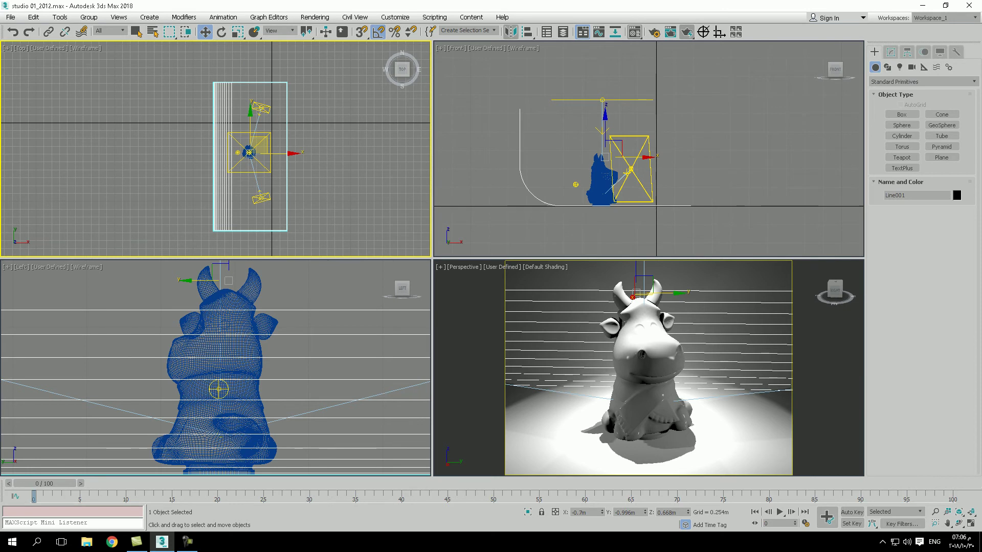
Step: Create a mirrored copy of the backdrop and move it along X so its curved wall faces the original
{"action": "left_click", "coordinate": [510, 32]}
{"action": "left_click", "coordinate": [469, 293]}
{"action": "left_click", "coordinate": [463, 349]}
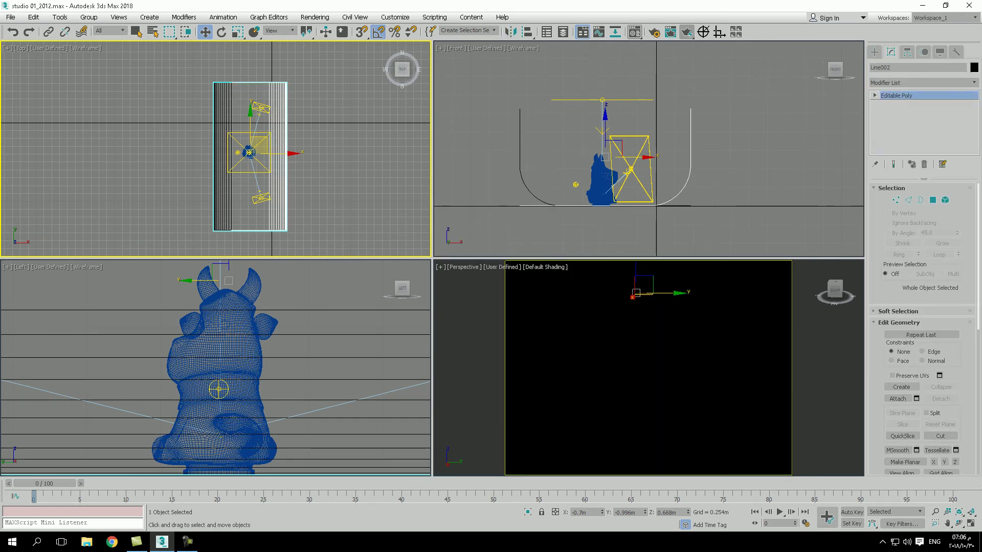
{"action": "left_click_drag", "start_coordinate": [276, 154], "coordinate": [316, 153]}
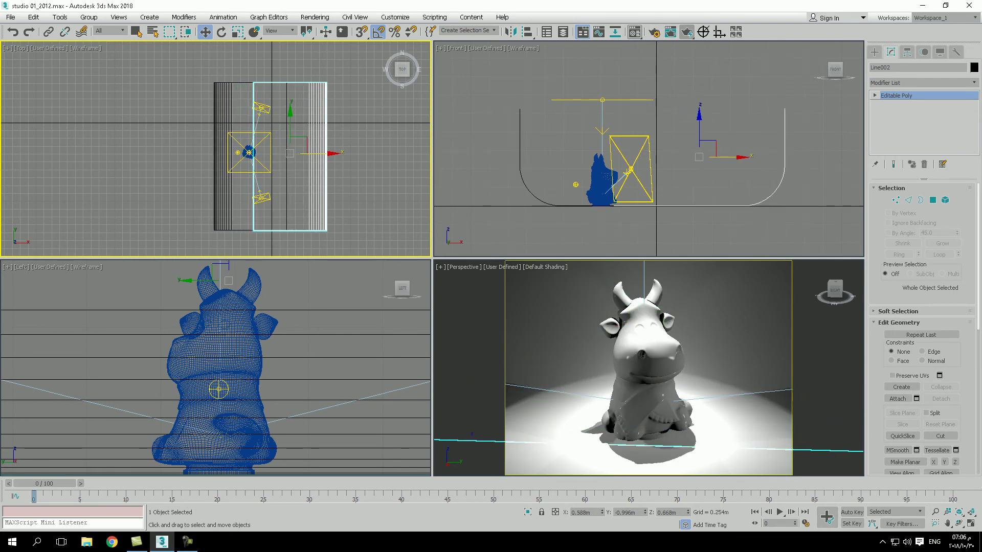
Step: Select both backdrop pieces and combine them into a group
{"action": "left_click_drag", "start_coordinate": [353, 86], "coordinate": [353, 85]}
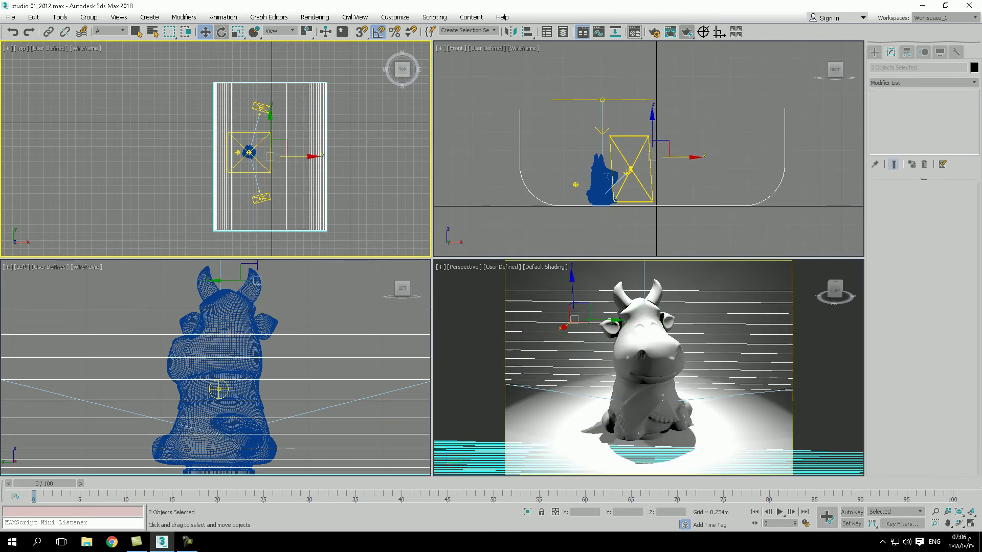
{"action": "left_click", "coordinate": [88, 17]}
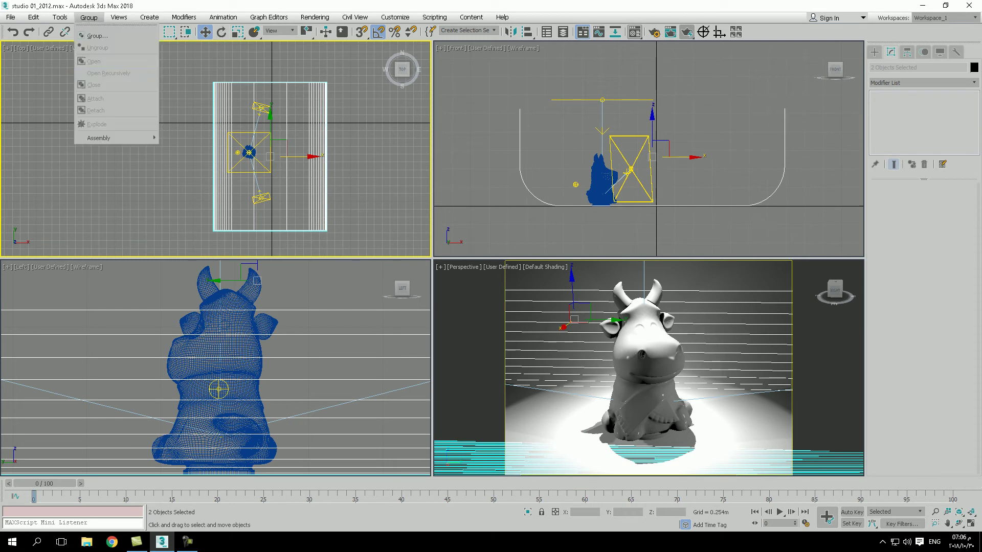
{"action": "left_click", "coordinate": [97, 35]}
{"action": "left_click", "coordinate": [499, 288]}
Step: Make a rotated copy of the backdrop group and set its Z rotation to 90 degrees
{"action": "left_click", "coordinate": [221, 32]}
{"action": "left_click_drag", "start_coordinate": [278, 120], "coordinate": [314, 126], "text": "shift"}
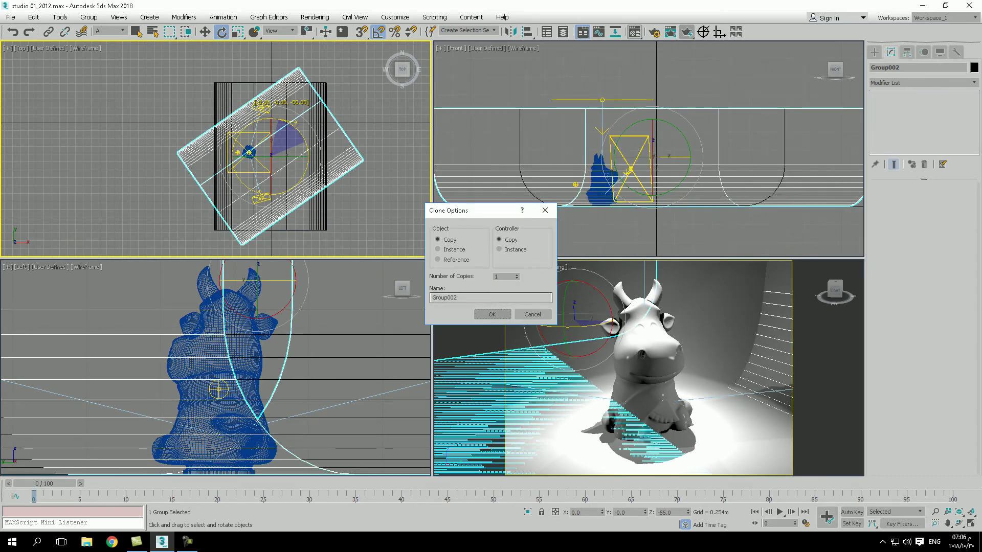
{"action": "left_click", "coordinate": [492, 314]}
{"action": "double_click", "coordinate": [666, 513]}
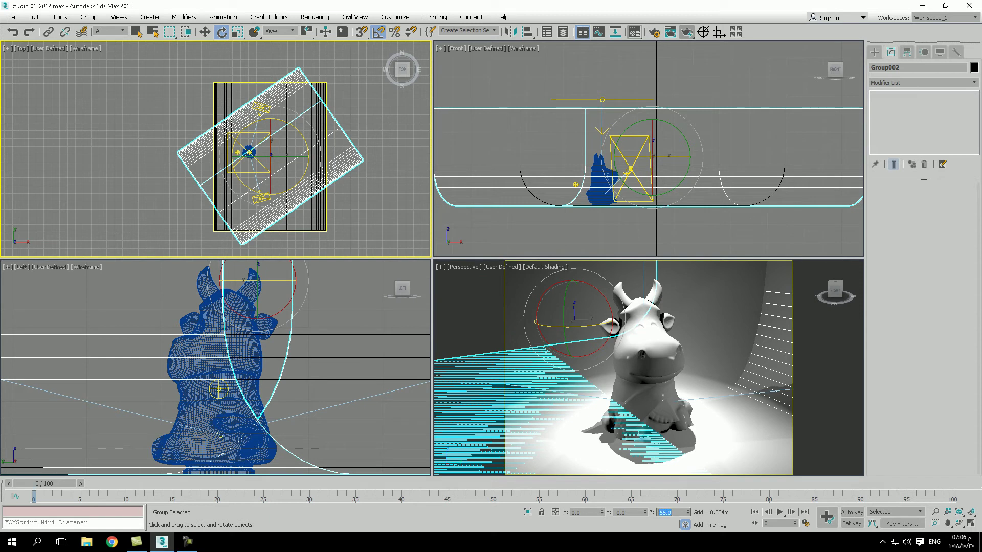
{"action": "type", "text": "90"}
{"action": "key", "text": "Return"}
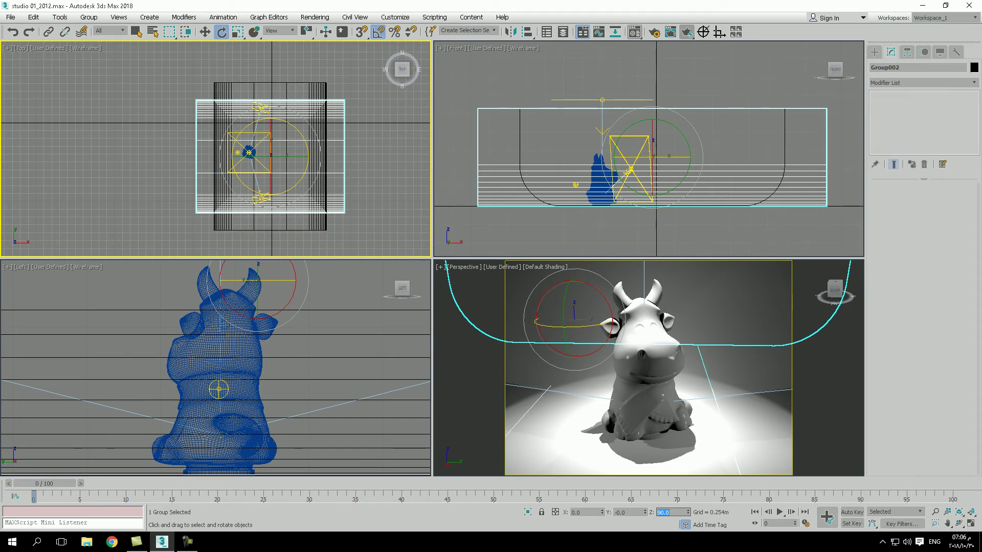
Step: Select both backdrop groups in the Front view and mirror them about the Y axis as a copy to close the enclosure
{"action": "right_click", "coordinate": [648, 148]}
{"action": "right_click", "coordinate": [649, 367]}
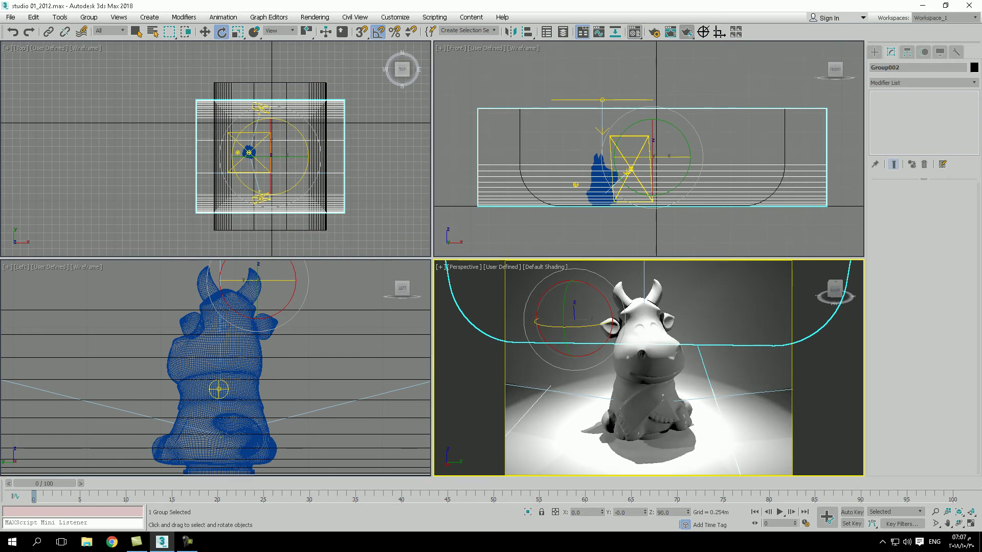
{"action": "left_click", "coordinate": [471, 101]}
{"action": "left_click_drag", "start_coordinate": [464, 96], "coordinate": [531, 230]}
{"action": "key", "text": "alt+m"}
{"action": "left_click", "coordinate": [469, 229]}
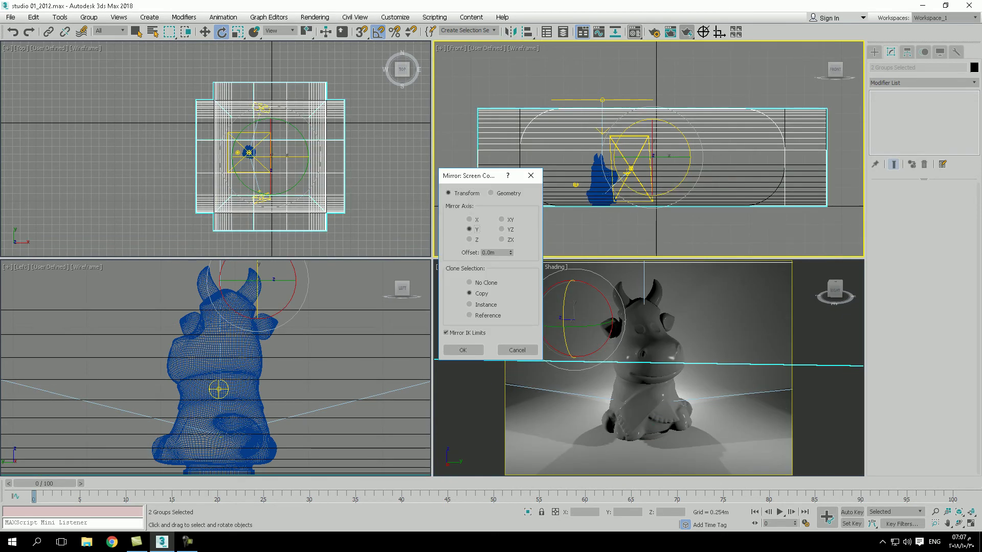
{"action": "left_click", "coordinate": [462, 349]}
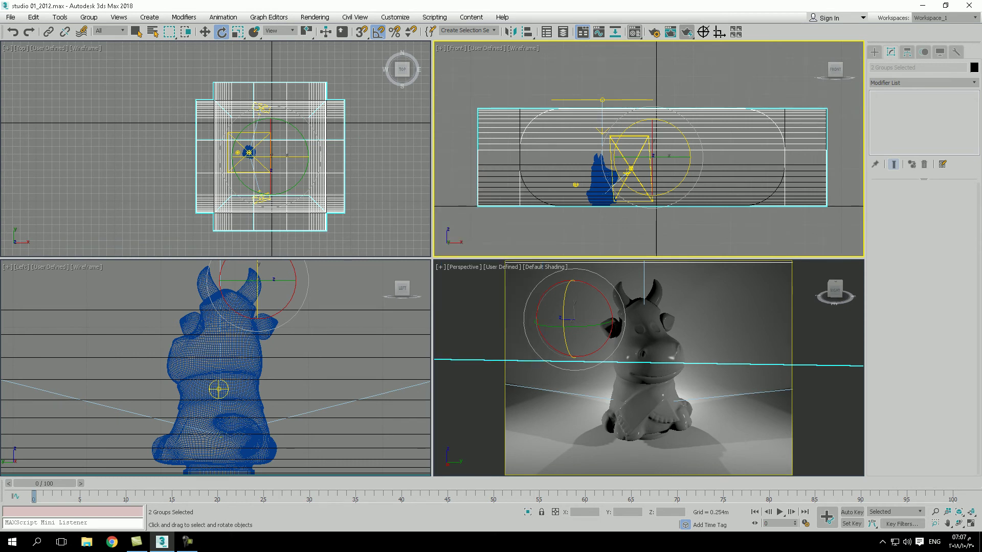
Step: Render the perspective view with V-Ray to check the cow inside the closed backdrop
{"action": "right_click", "coordinate": [477, 338]}
{"action": "left_click", "coordinate": [687, 33]}
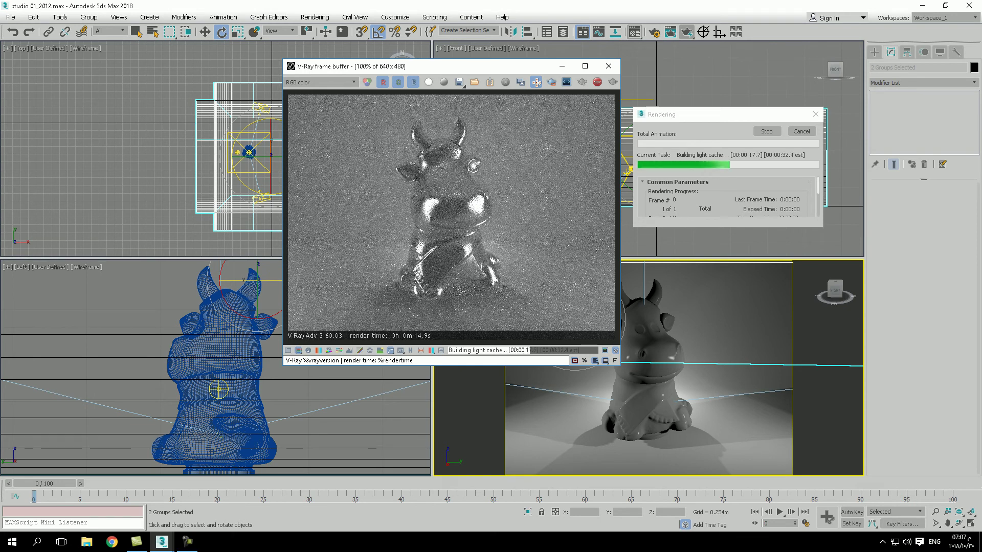
{"action": "left_click", "coordinate": [186, 541]}
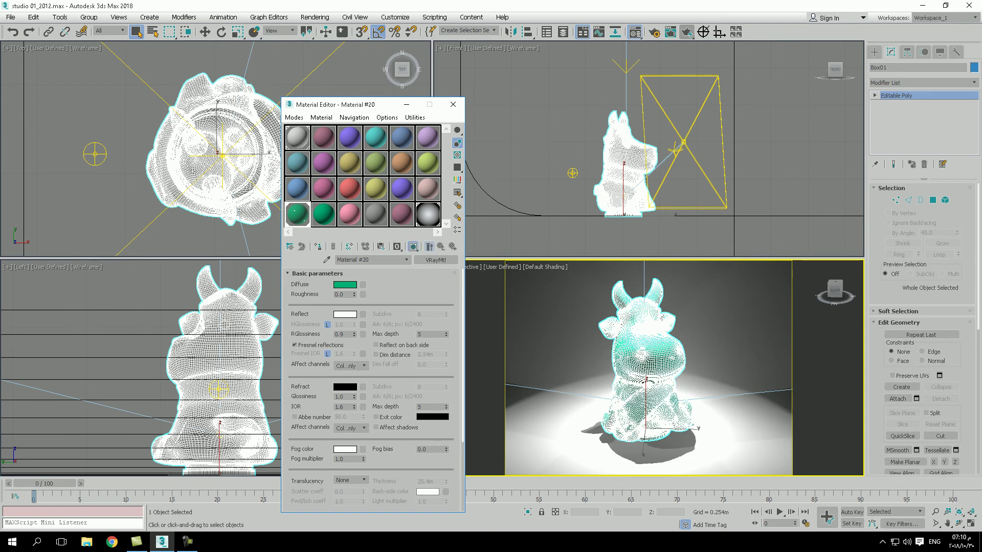
Step: Assign the green reflective material to the cow, render the perspective view with V-Ray and close the render
{"action": "left_click", "coordinate": [345, 285]}
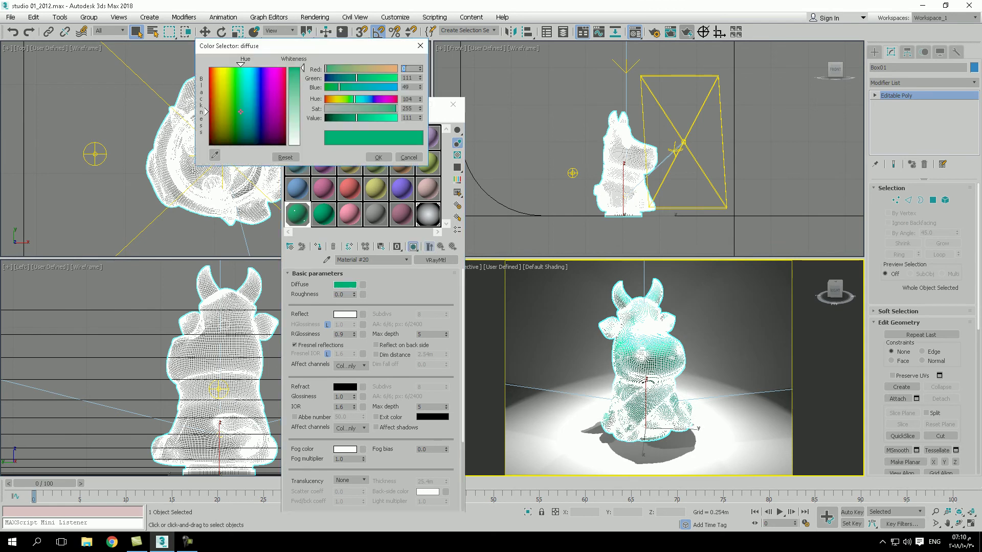
{"action": "left_click", "coordinate": [408, 157]}
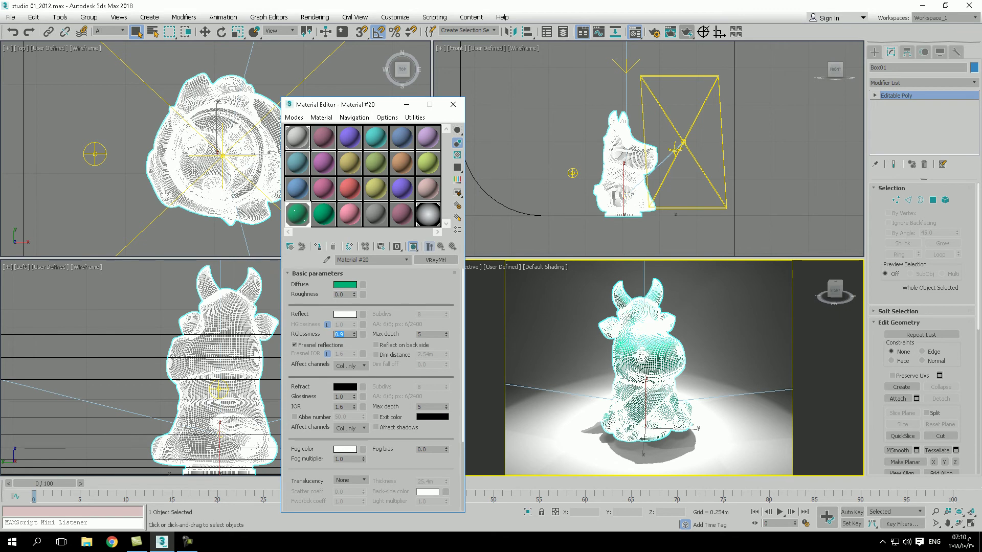
{"action": "left_click", "coordinate": [318, 246]}
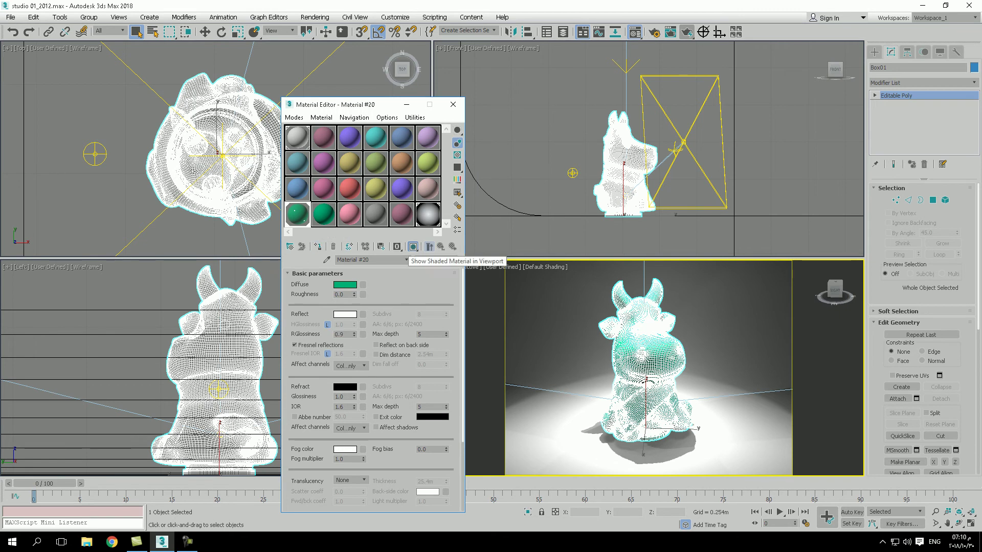
{"action": "key", "text": "shift+q"}
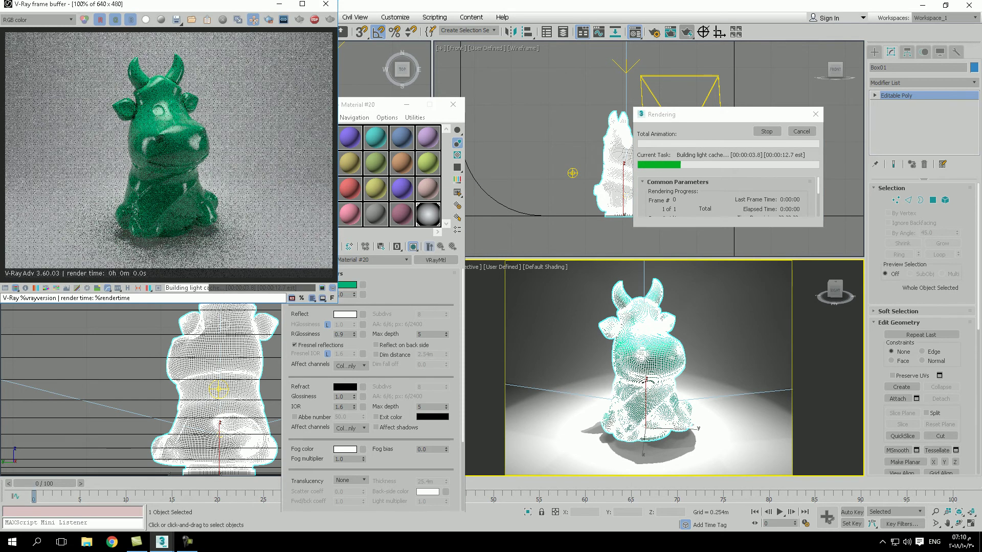
{"action": "left_click", "coordinate": [325, 4]}
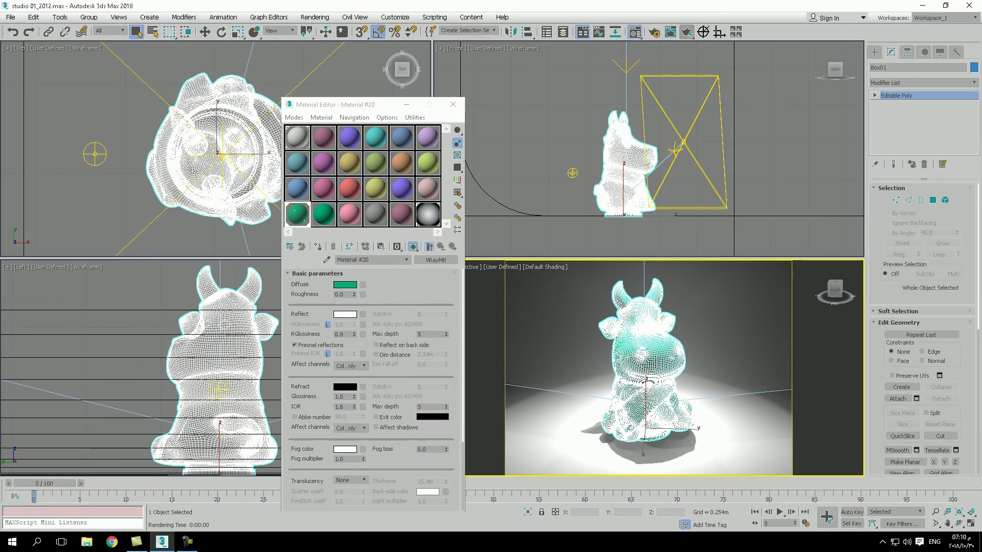
Step: Set the green material's reflection glossiness to 0.5 and render the perspective view again
{"action": "left_click", "coordinate": [340, 334]}
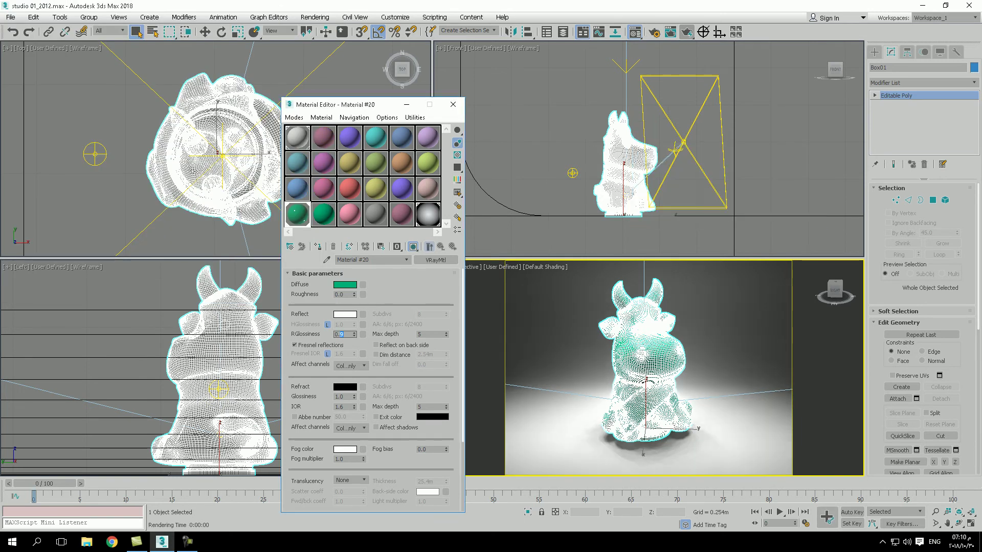
{"action": "type", "text": "5"}
{"action": "key", "text": "Return"}
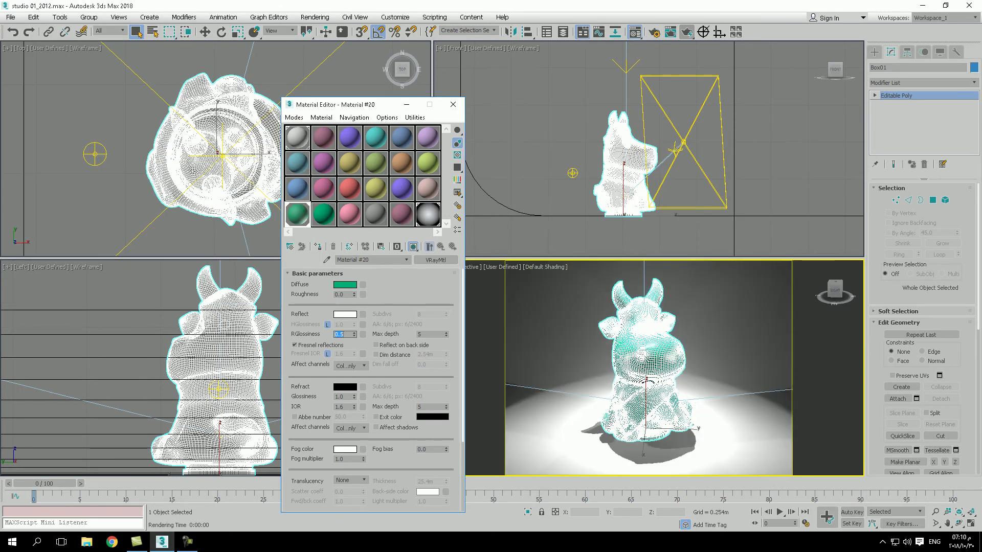
{"action": "key", "text": "shift+q"}
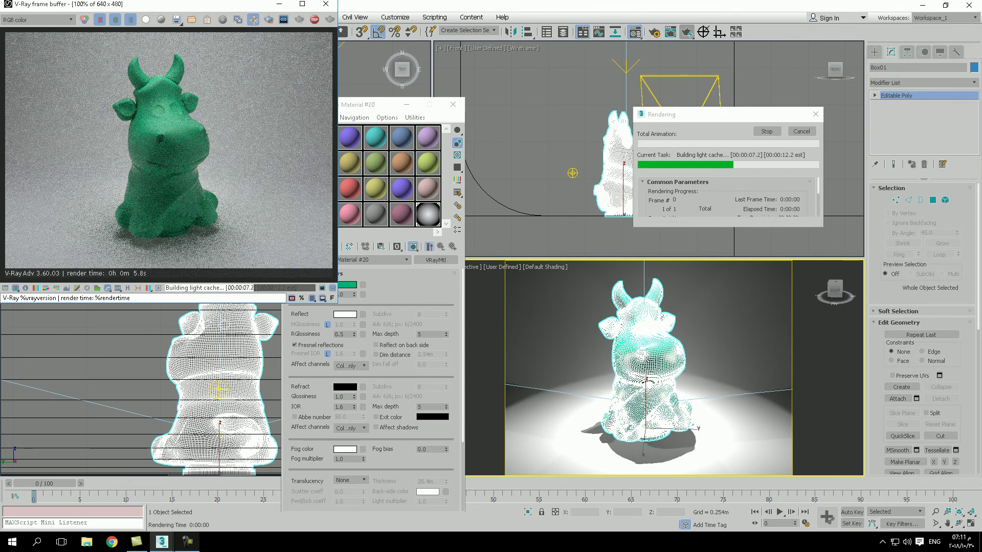
Step: Assign a Noise map to the Bump slot of the brown VRayMtl material
{"action": "left_click", "coordinate": [188, 541]}
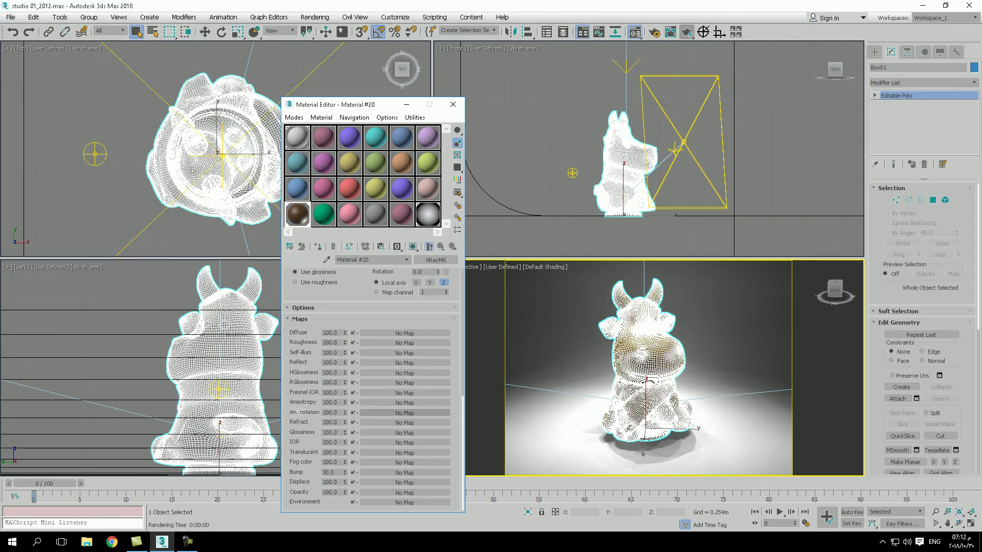
{"action": "left_click", "coordinate": [404, 472]}
{"action": "left_click", "coordinate": [532, 292]}
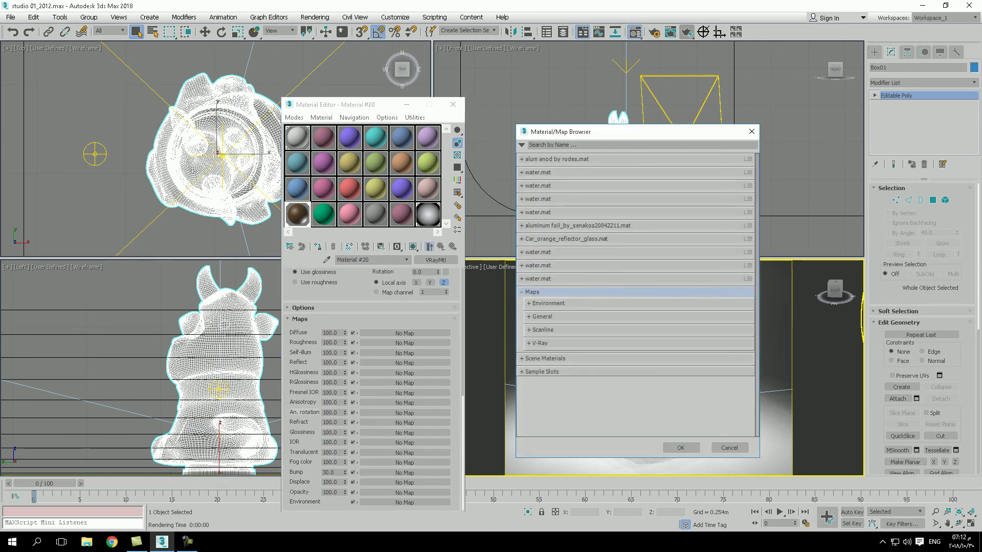
{"action": "left_click", "coordinate": [542, 317]}
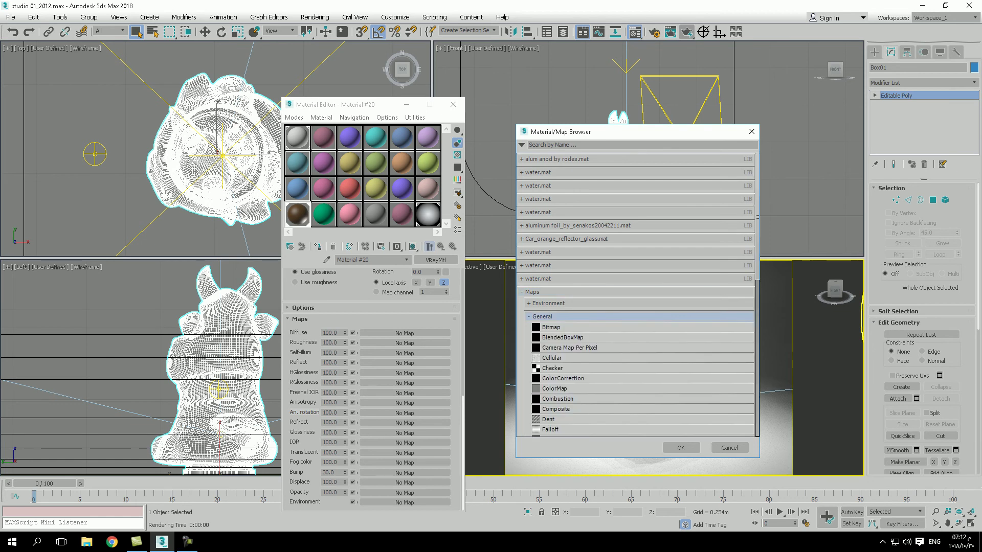
{"action": "scroll", "coordinate": [568, 387], "scroll_direction": "down", "scroll_amount": 1}
{"action": "scroll", "coordinate": [568, 387], "scroll_direction": "down", "scroll_amount": 3}
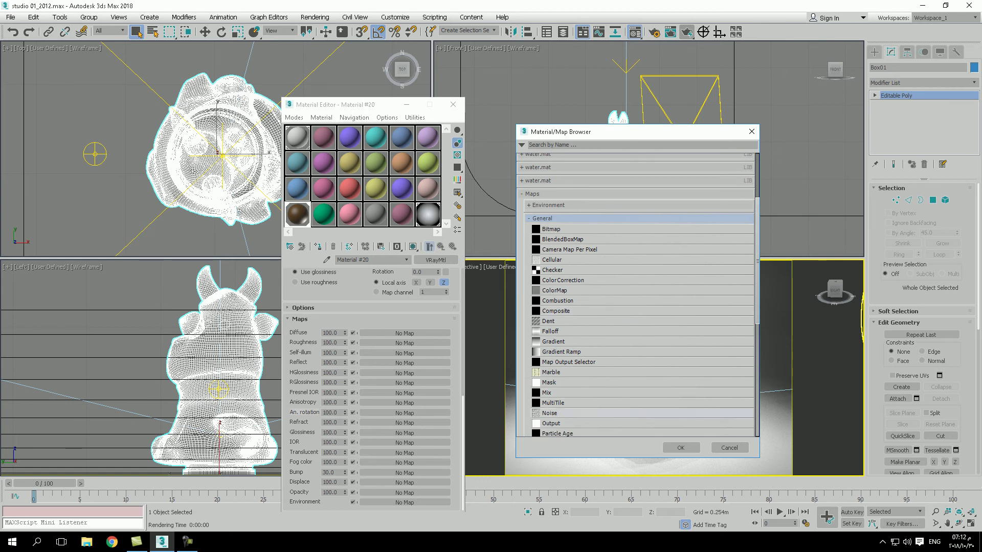
{"action": "double_click", "coordinate": [550, 412]}
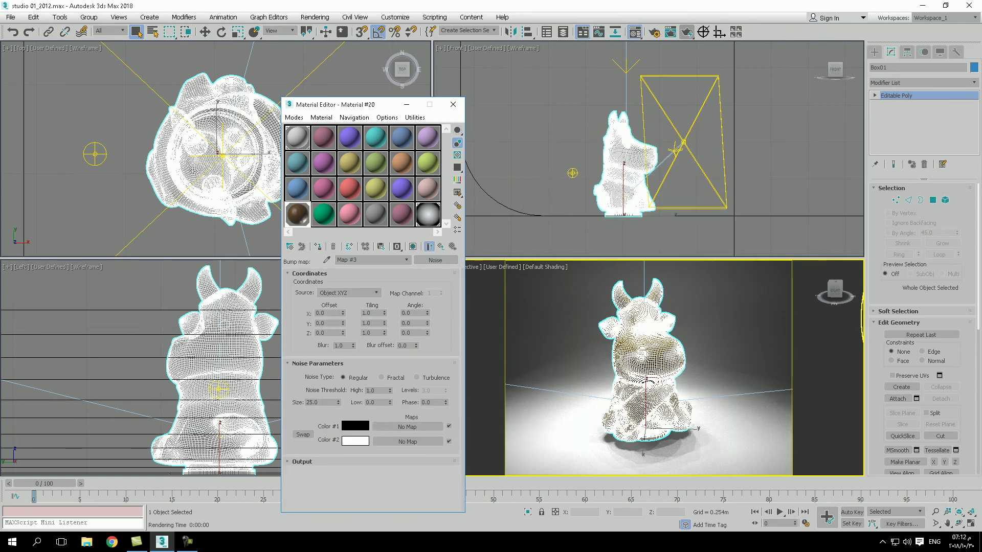
Step: Set the noise map's size to 0.5 while checking it in an enlarged material preview, and close the preview
{"action": "double_click", "coordinate": [297, 214]}
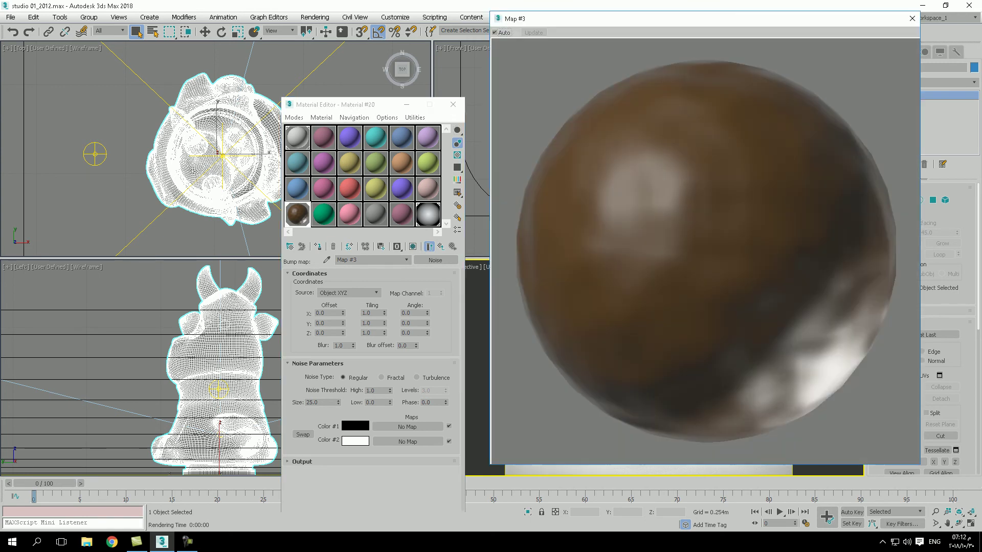
{"action": "double_click", "coordinate": [321, 403]}
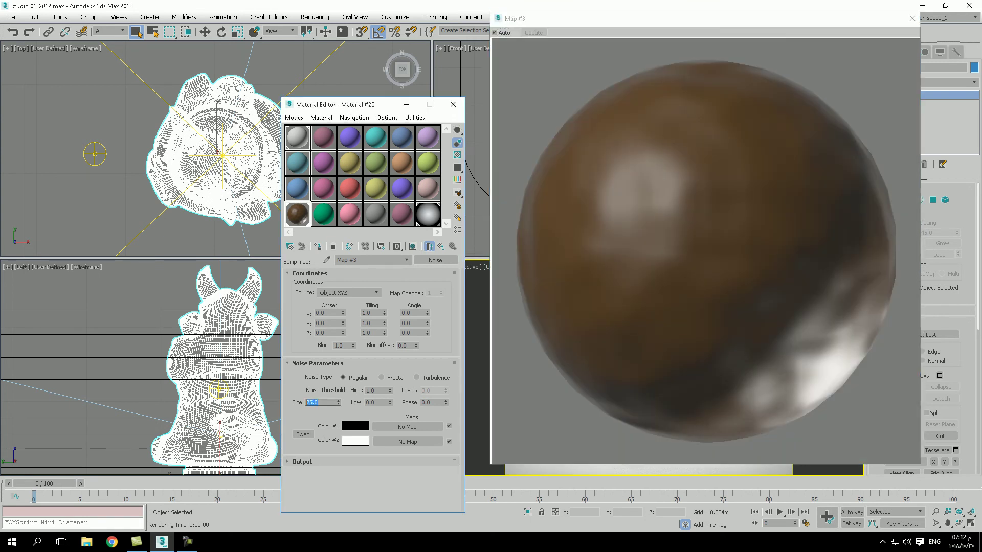
{"action": "key", "text": "BackSpace"}
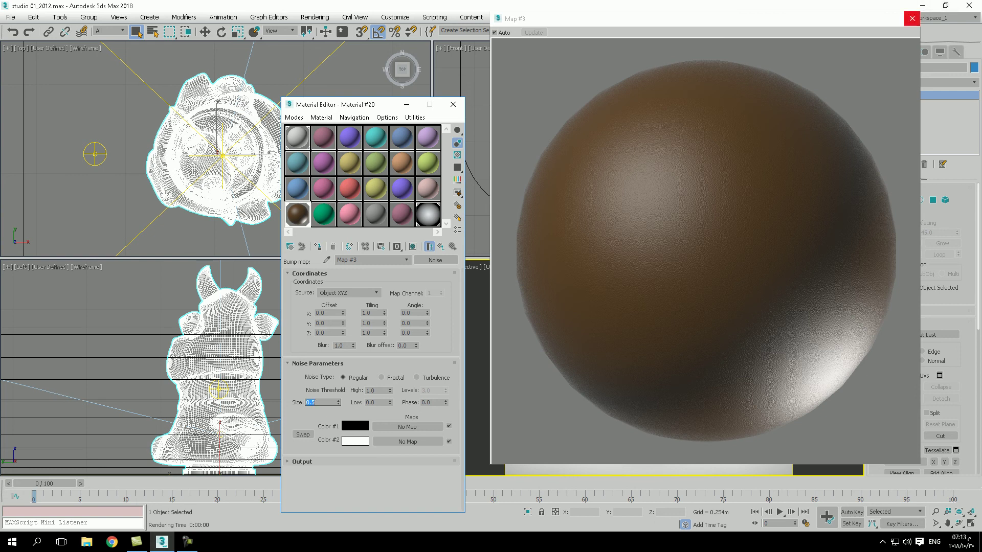
{"action": "left_click", "coordinate": [912, 18]}
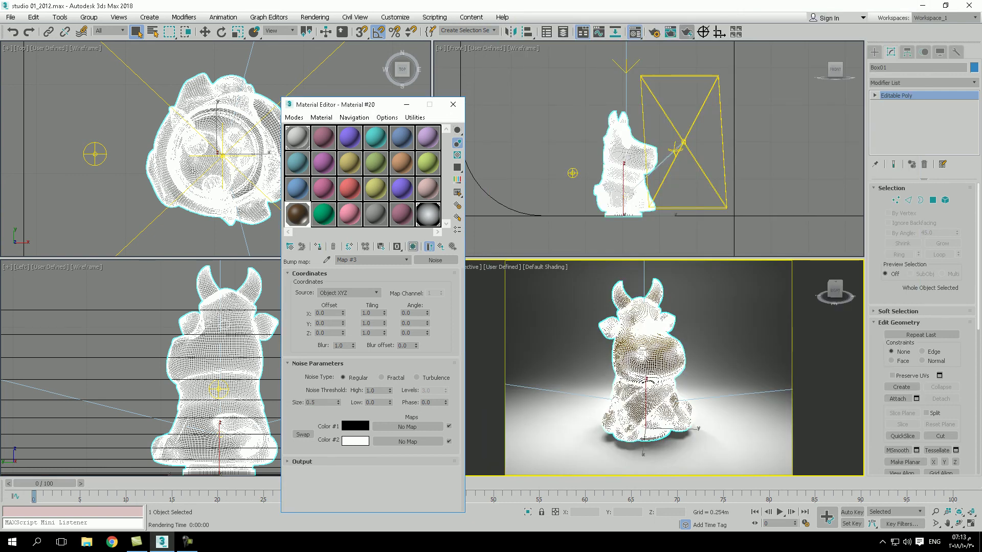
Step: Show the noise map in the viewport and render the perspective view with V-Ray to inspect the bump on the cow
{"action": "left_click", "coordinate": [413, 247]}
{"action": "left_click", "coordinate": [687, 31]}
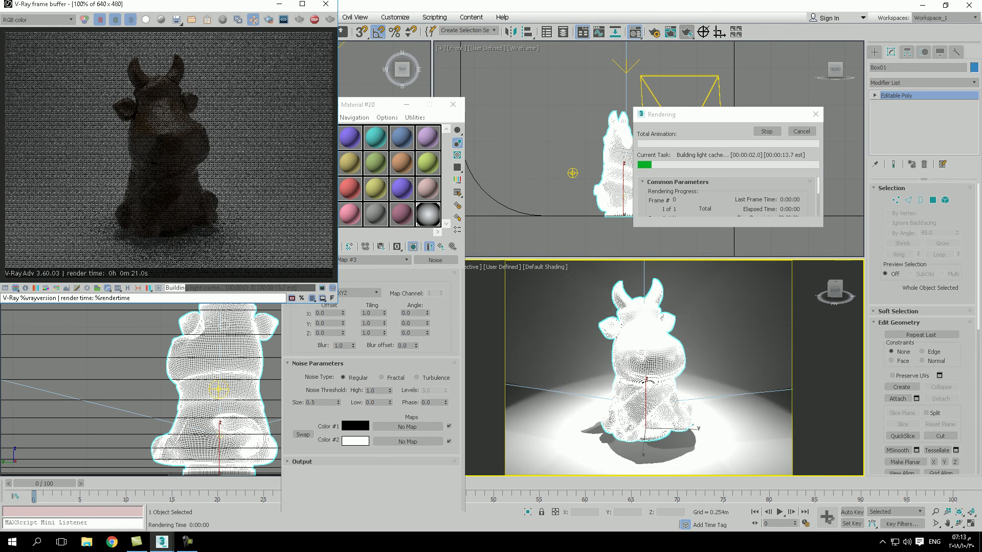
{"action": "scroll", "coordinate": [157, 140], "scroll_direction": "up", "scroll_amount": 1}
{"action": "left_click", "coordinate": [188, 541]}
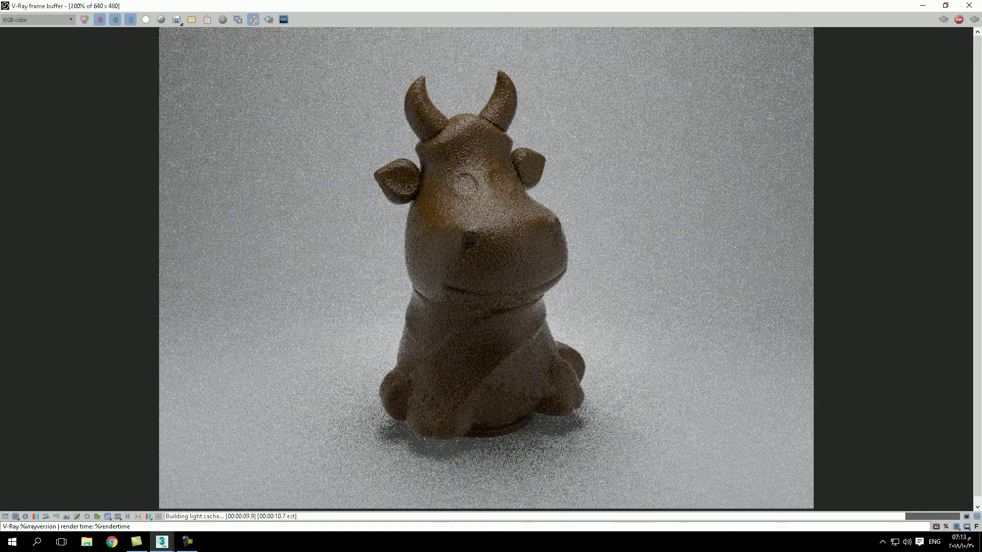
{"action": "left_click", "coordinate": [186, 540]}
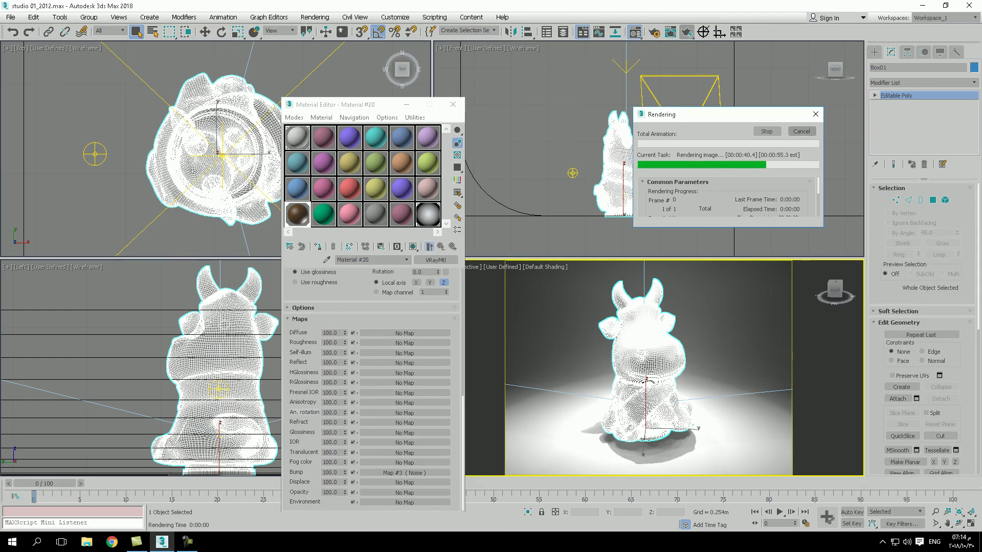
{"action": "key", "text": "Escape"}
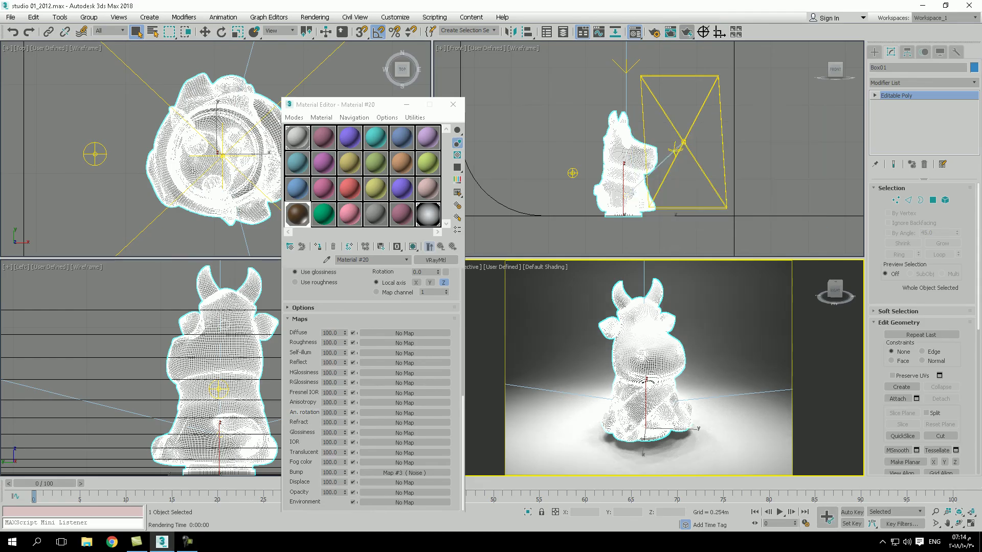
Step: Set the brown material's reflection glossiness to 0.4 and render the perspective view again to inspect the cow's surface
{"action": "scroll", "coordinate": [370, 389], "scroll_direction": "up", "scroll_amount": 5}
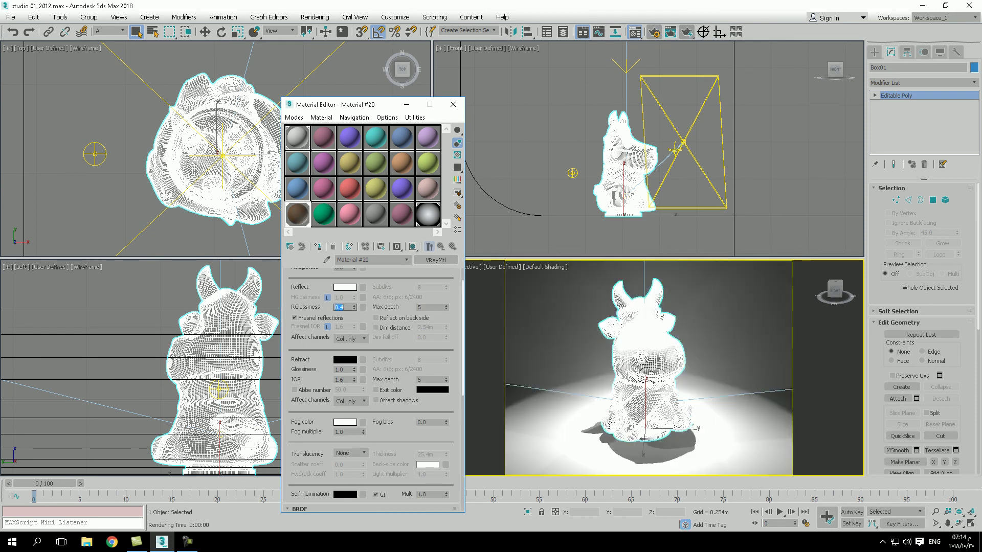
{"action": "left_click", "coordinate": [686, 31]}
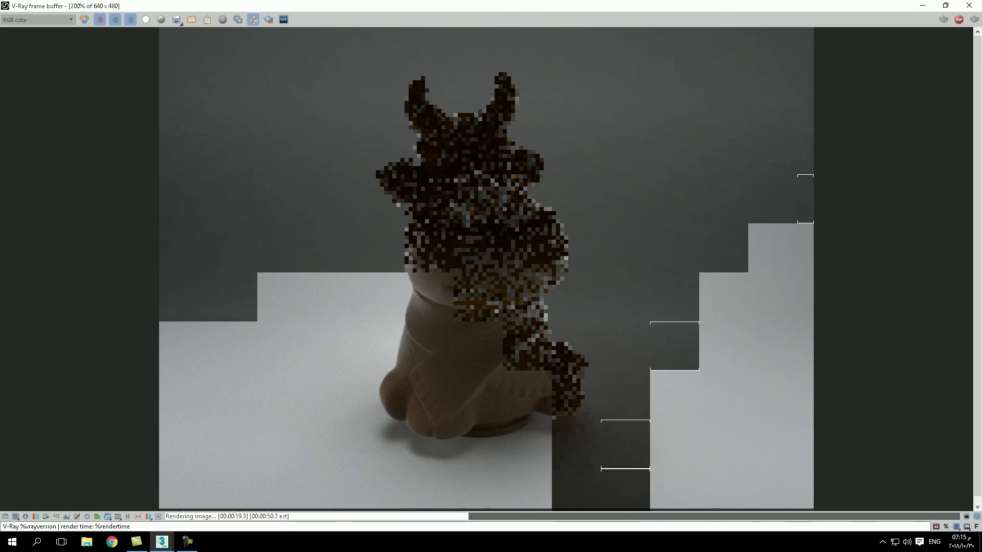
{"action": "key", "text": "super+Down"}
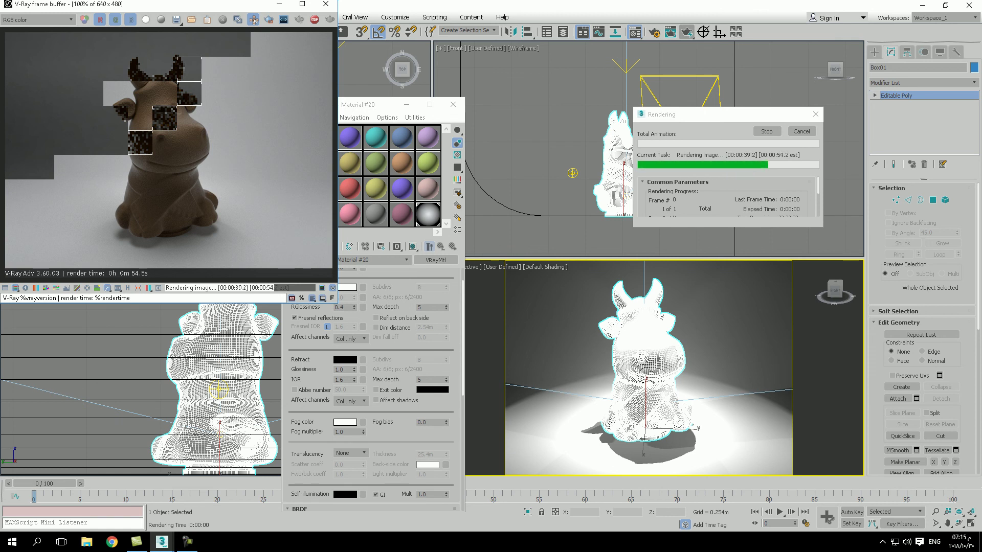
{"action": "left_click", "coordinate": [187, 541]}
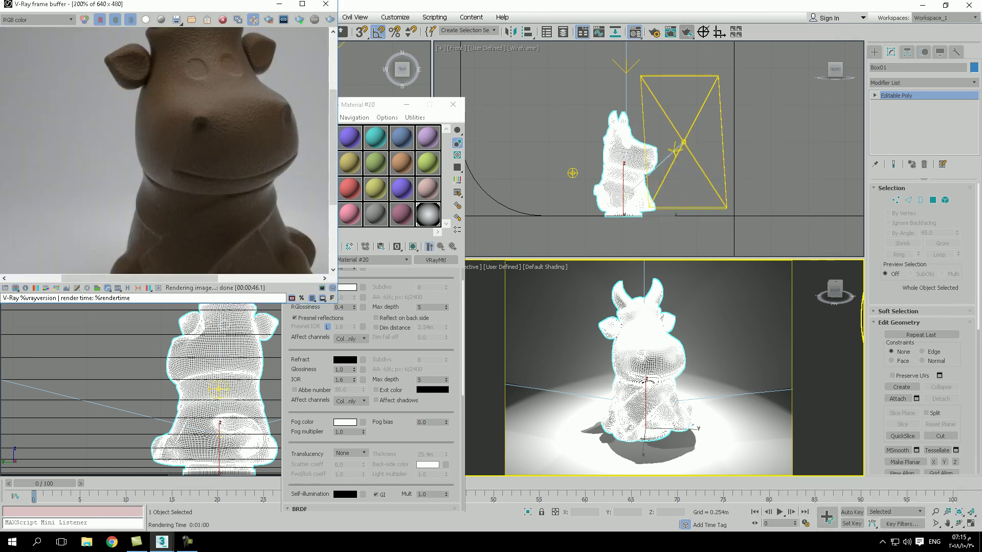
{"action": "left_click", "coordinate": [187, 541]}
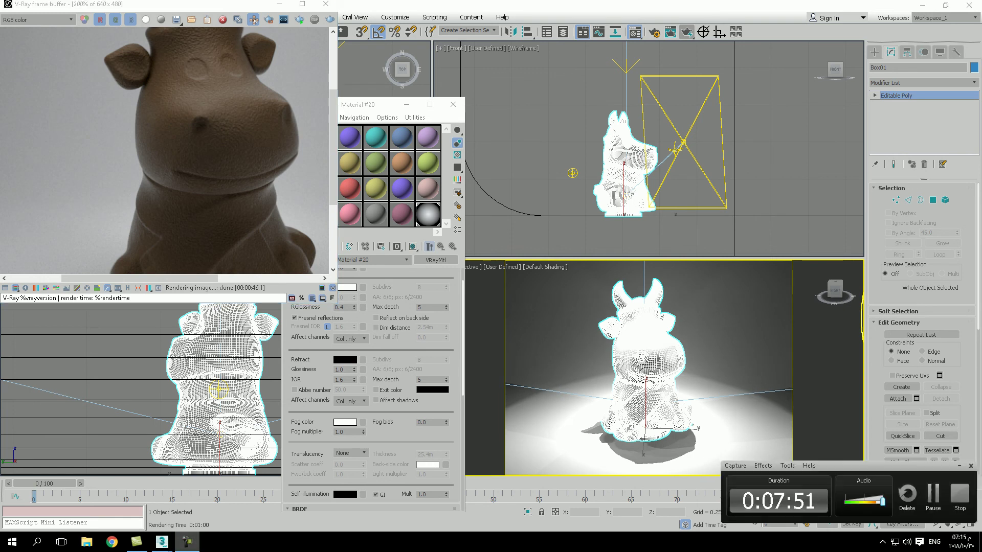